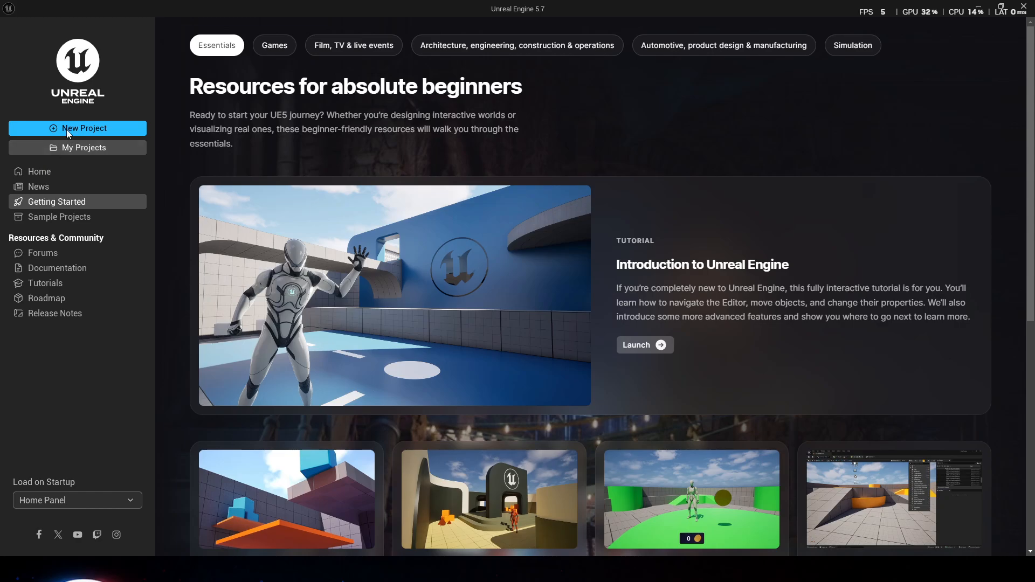
Step: Create a new Games project from the First Person template with the project name HorroGame
{"action": "left_click", "coordinate": [79, 129]}
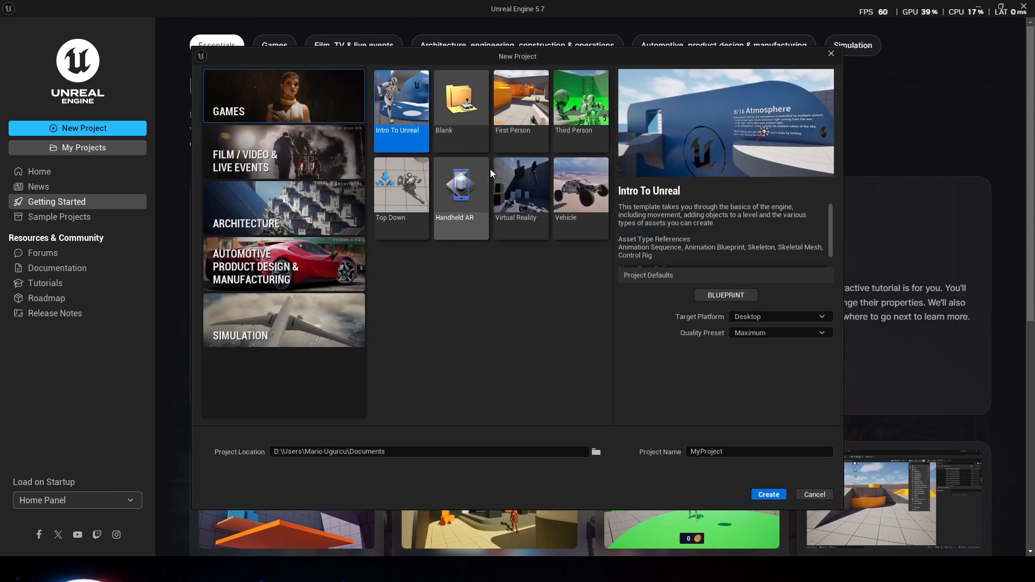
{"action": "left_click", "coordinate": [526, 121]}
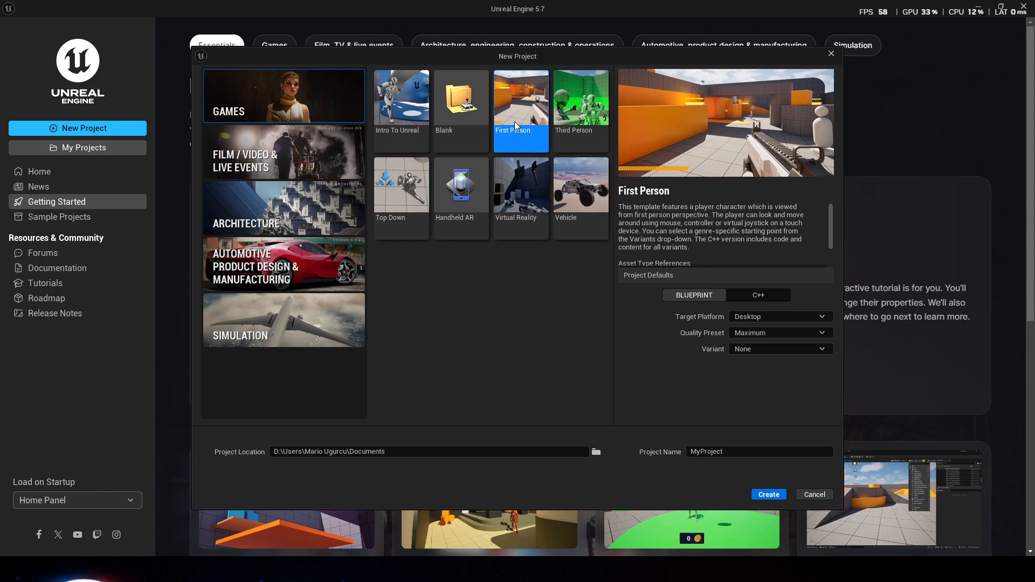
{"action": "left_click", "coordinate": [744, 451]}
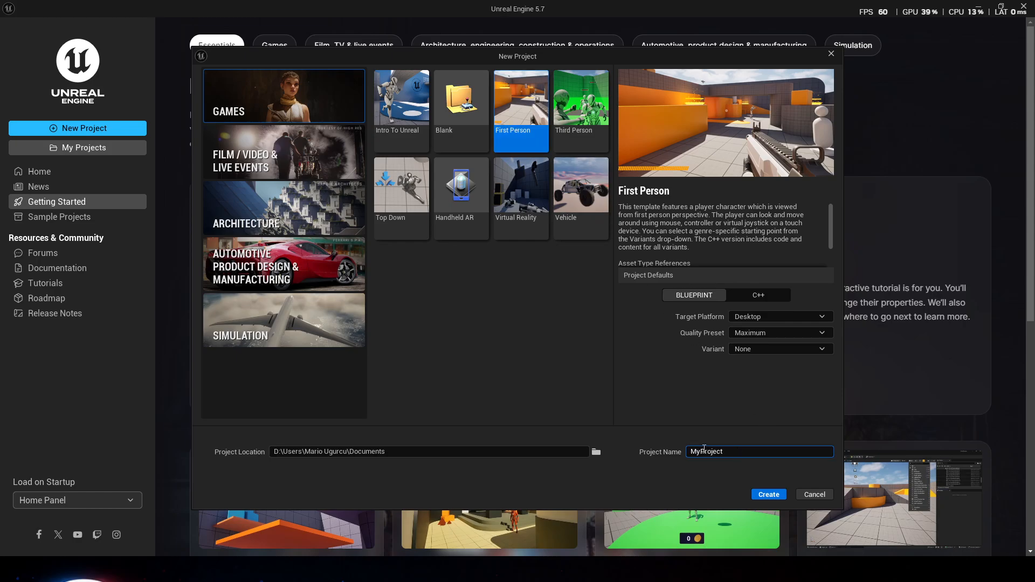
{"action": "key", "text": "ctrl+a"}
{"action": "type", "text": "HorroGame"}
{"action": "left_click", "coordinate": [769, 494]}
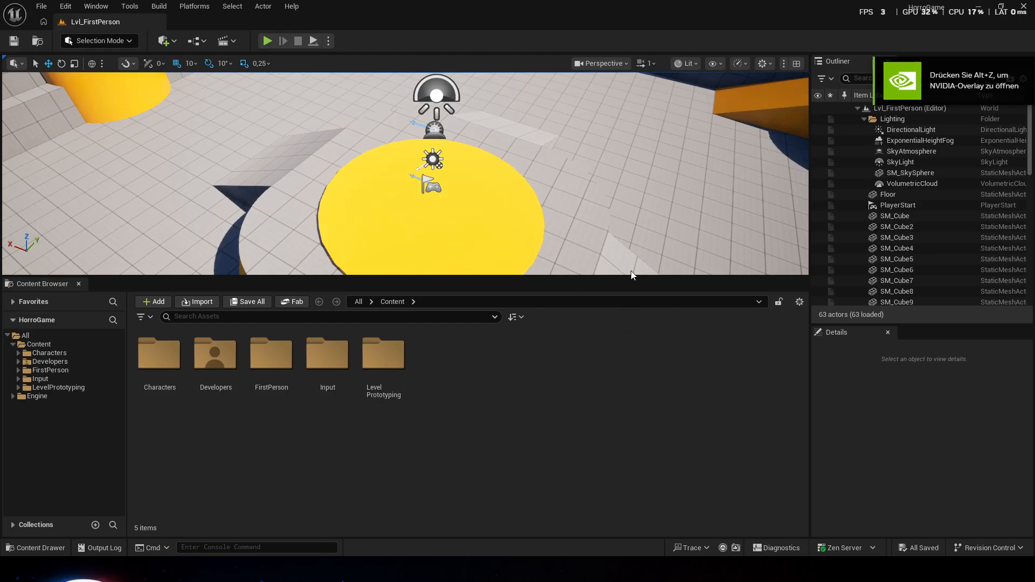
Step: Enlarge the level viewport by shrinking the Content Browser, and take a brief look at the Content Drawer
{"action": "left_click_drag", "start_coordinate": [628, 277], "coordinate": [621, 357]}
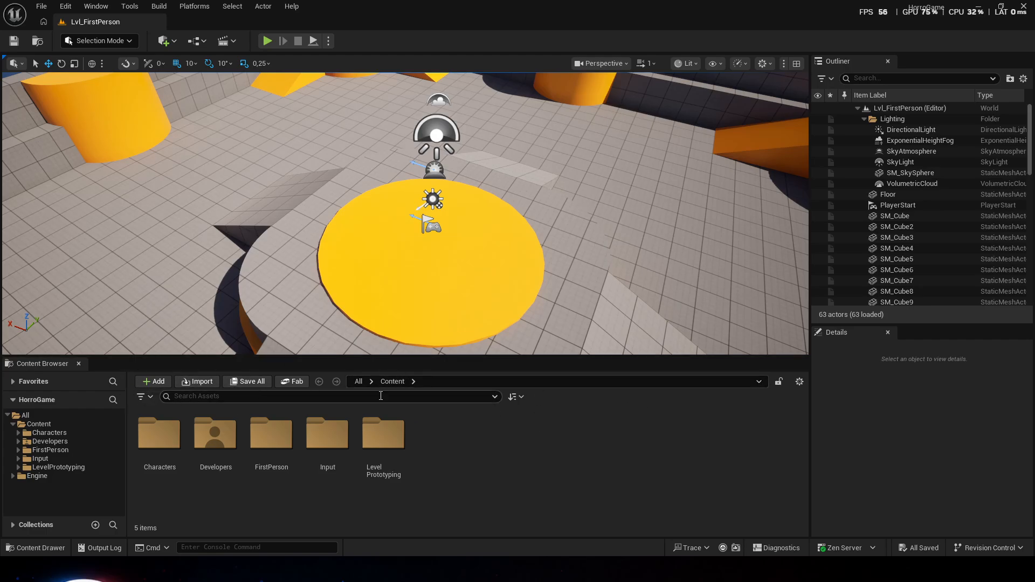
{"action": "left_click", "coordinate": [35, 553]}
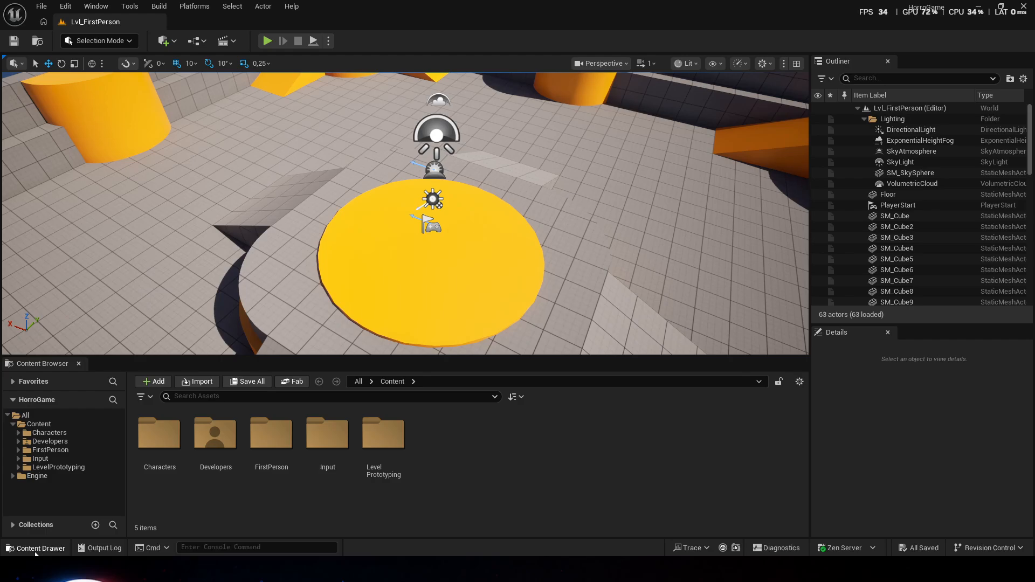
{"action": "left_click", "coordinate": [32, 552]}
{"action": "left_click", "coordinate": [32, 552]}
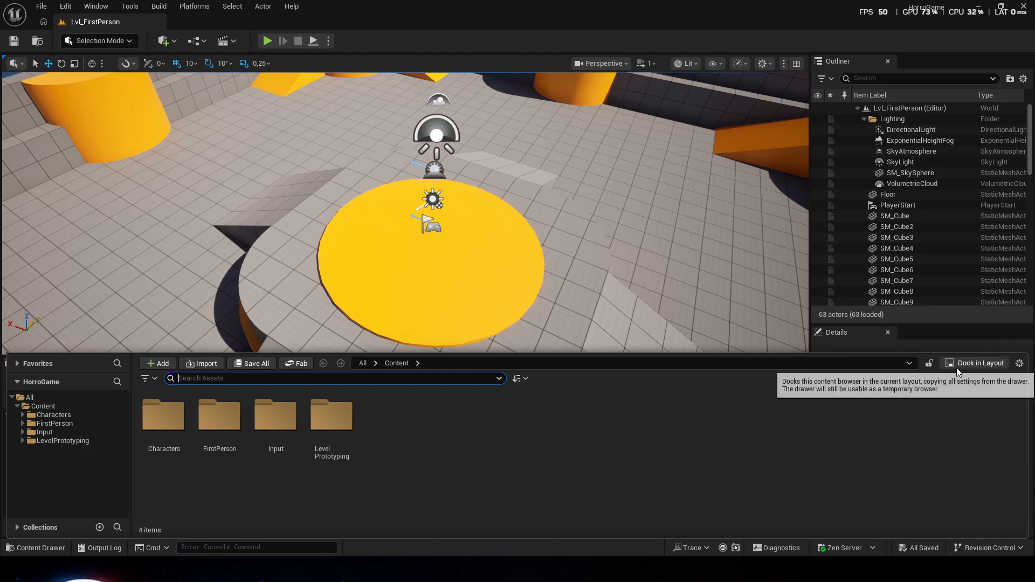
{"action": "left_click", "coordinate": [37, 549]}
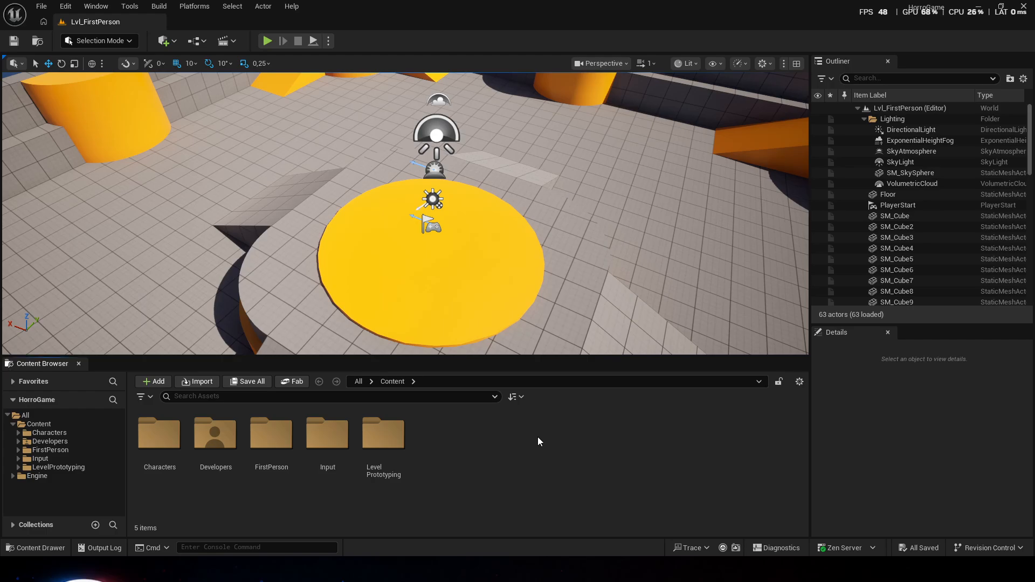
Step: Create a folder named HorrorGame in the project's Content folder
{"action": "left_click", "coordinate": [41, 425]}
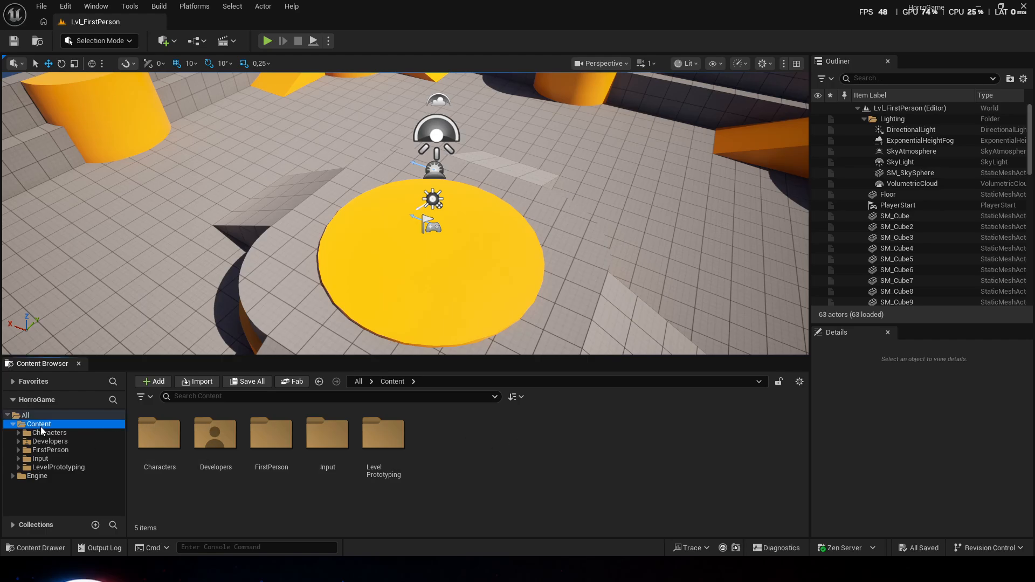
{"action": "right_click", "coordinate": [470, 432]}
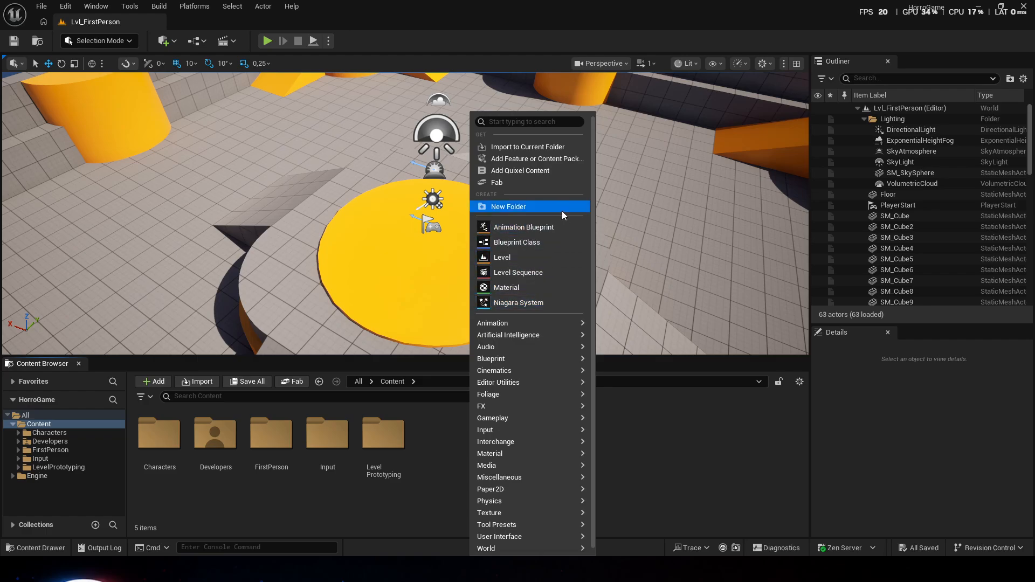
{"action": "left_click", "coordinate": [562, 209]}
{"action": "type", "text": "HorroGame"}
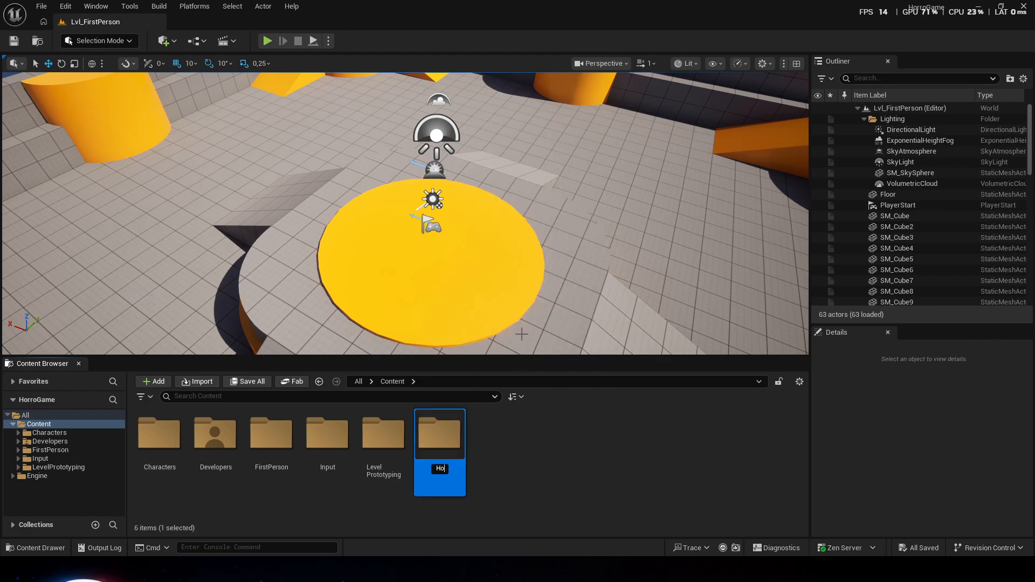
{"action": "key", "text": "Return"}
{"action": "key", "text": "Left"}
{"action": "key", "text": "Left"}
{"action": "key", "text": "Left"}
{"action": "key", "text": "Left"}
{"action": "type", "text": "r"}
{"action": "key", "text": "Return"}
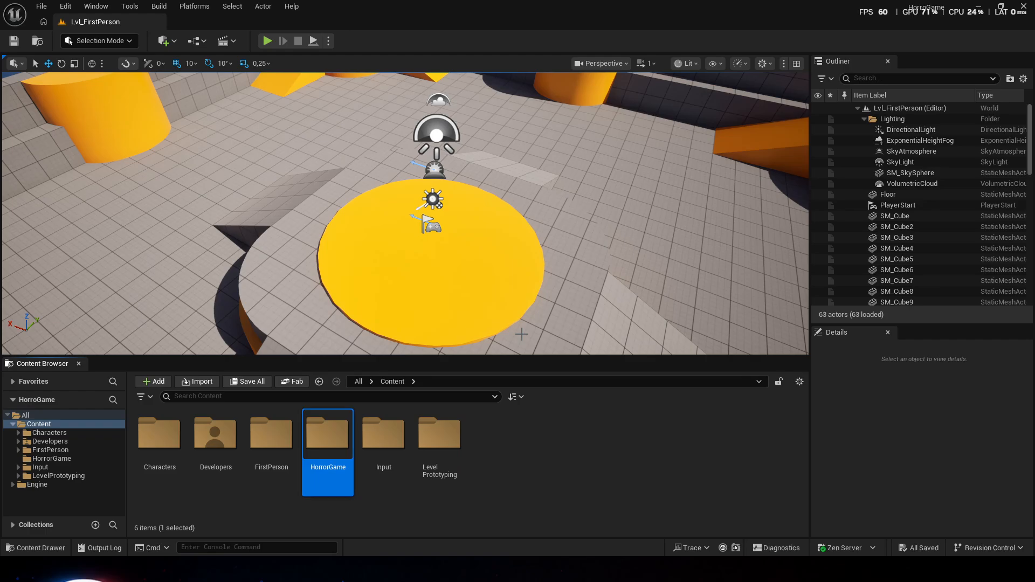
Step: Open the HorrorGame folder and create a subfolder named AI in it
{"action": "double_click", "coordinate": [338, 424]}
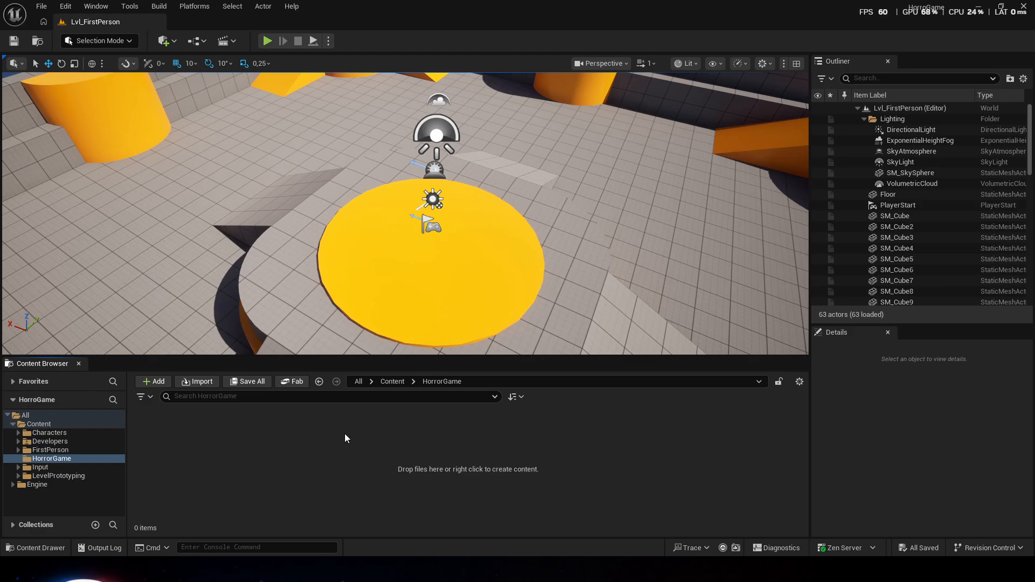
{"action": "right_click", "coordinate": [231, 435]}
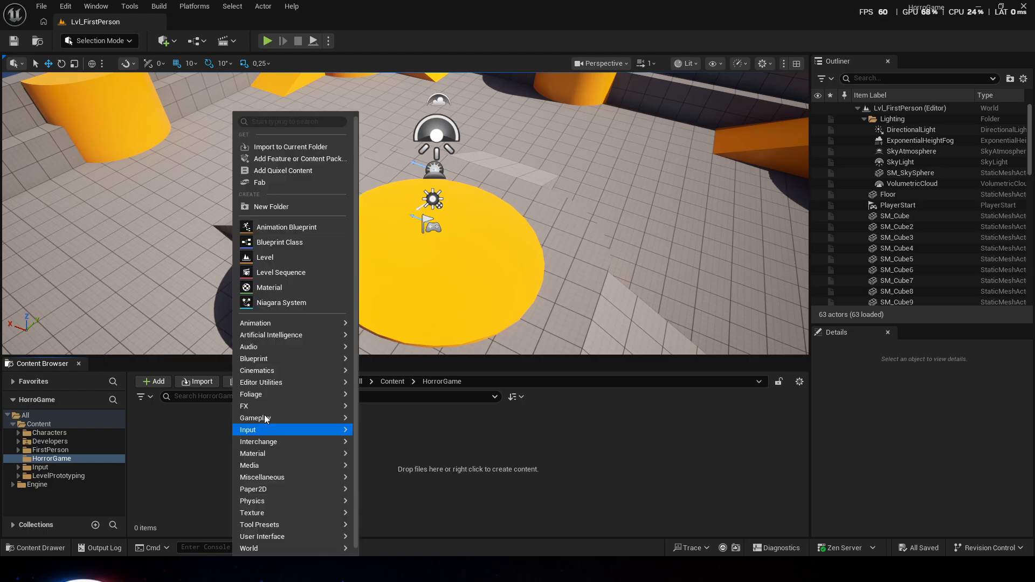
{"action": "left_click", "coordinate": [290, 202]}
{"action": "type", "text": "AI"}
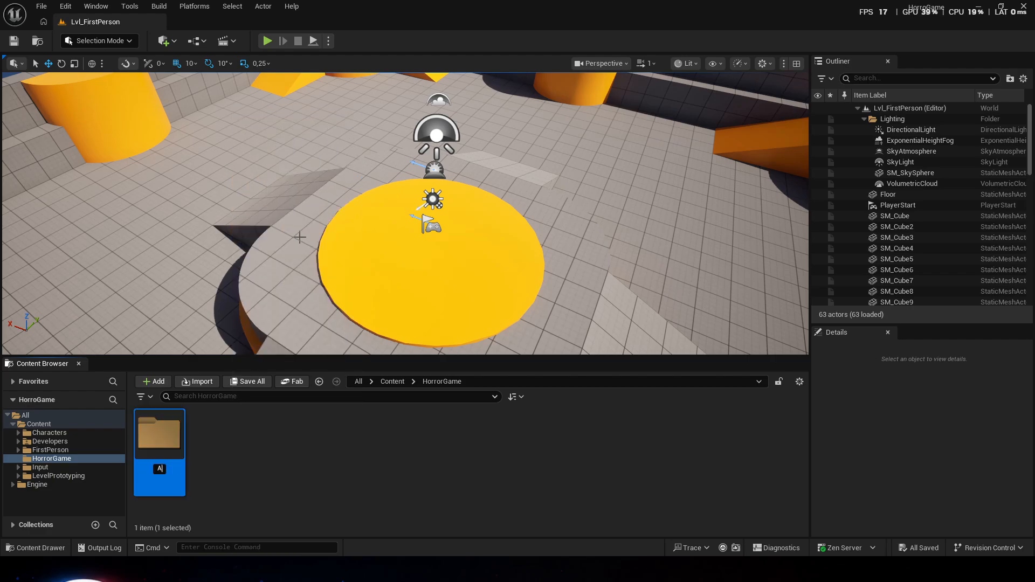
{"action": "key", "text": "Return"}
{"action": "left_click", "coordinate": [248, 462]}
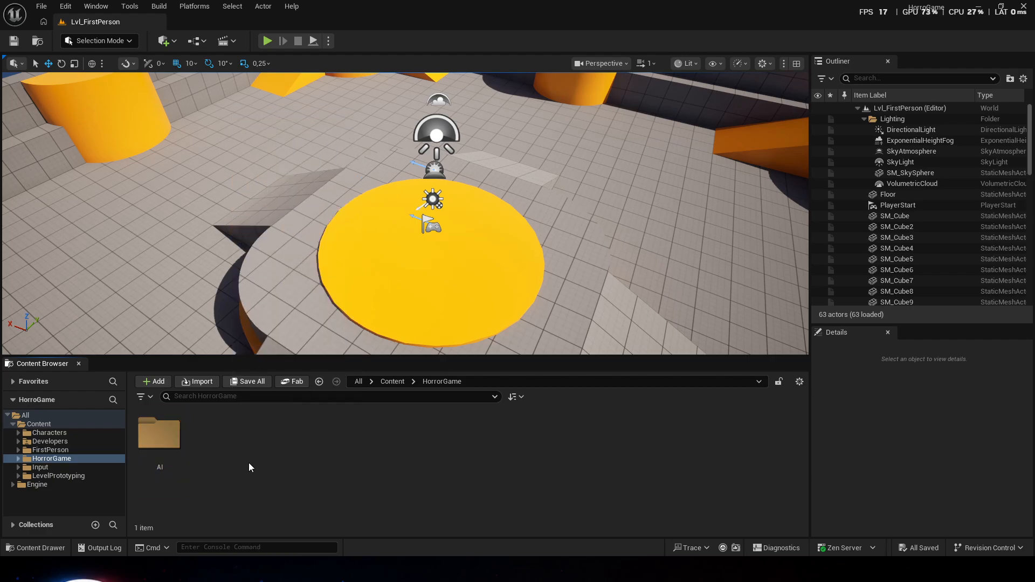
Step: Add a subfolder named Blueperints to the HorrorGame folder
{"action": "right_click", "coordinate": [236, 445]}
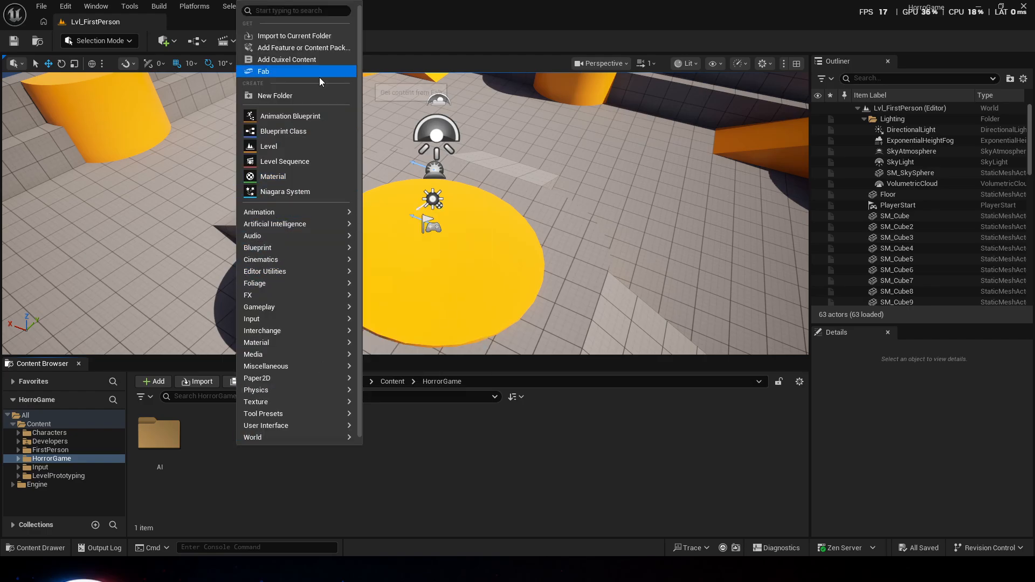
{"action": "left_click", "coordinate": [305, 95]}
{"action": "type", "text": "Blu"}
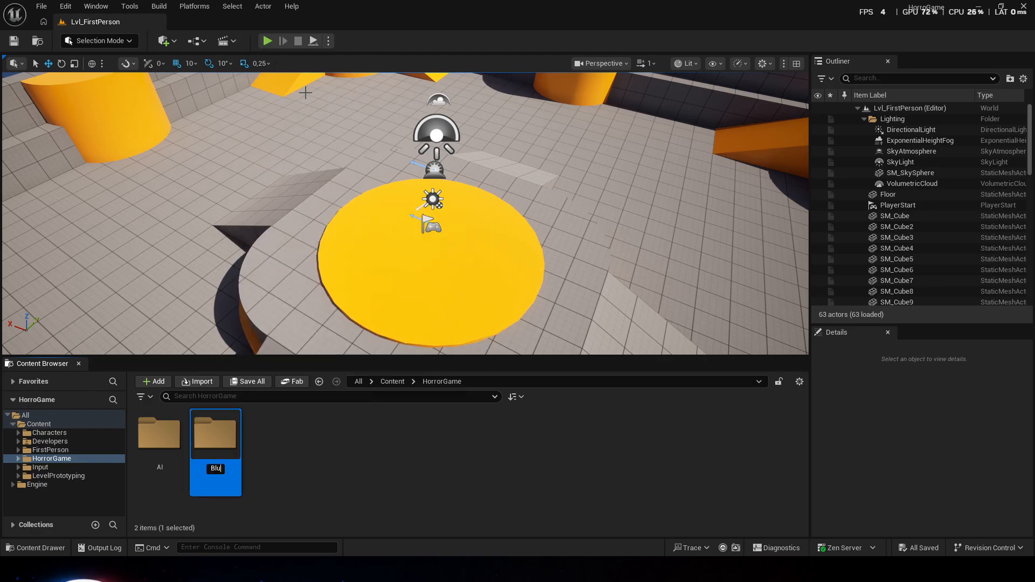
{"action": "type", "text": "eperints"}
{"action": "key", "text": "Return"}
{"action": "left_click", "coordinate": [302, 472]}
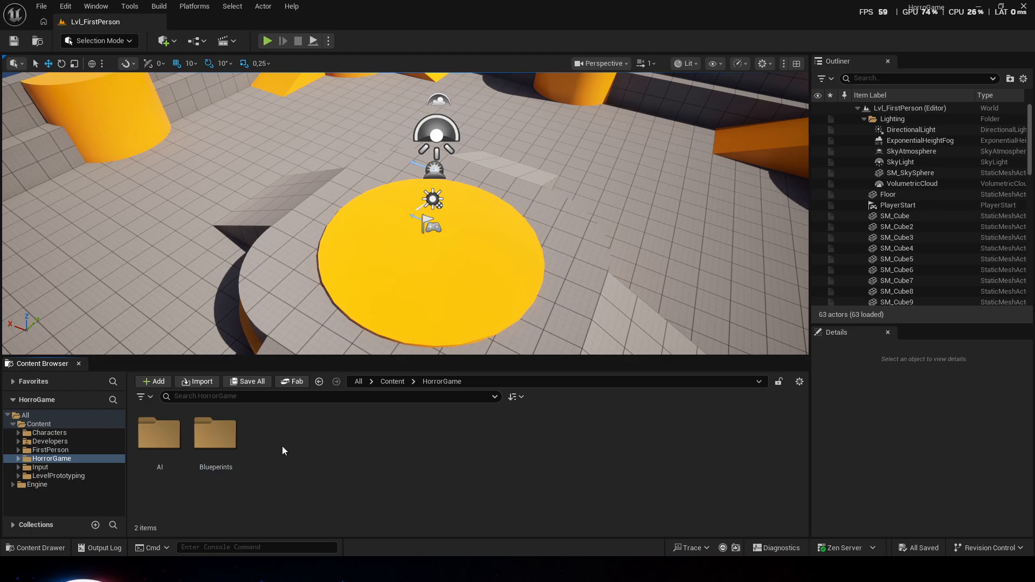
Step: Add a subfolder named Playrt to the HorrorGame folder
{"action": "right_click", "coordinate": [282, 446]}
{"action": "left_click", "coordinate": [360, 208]}
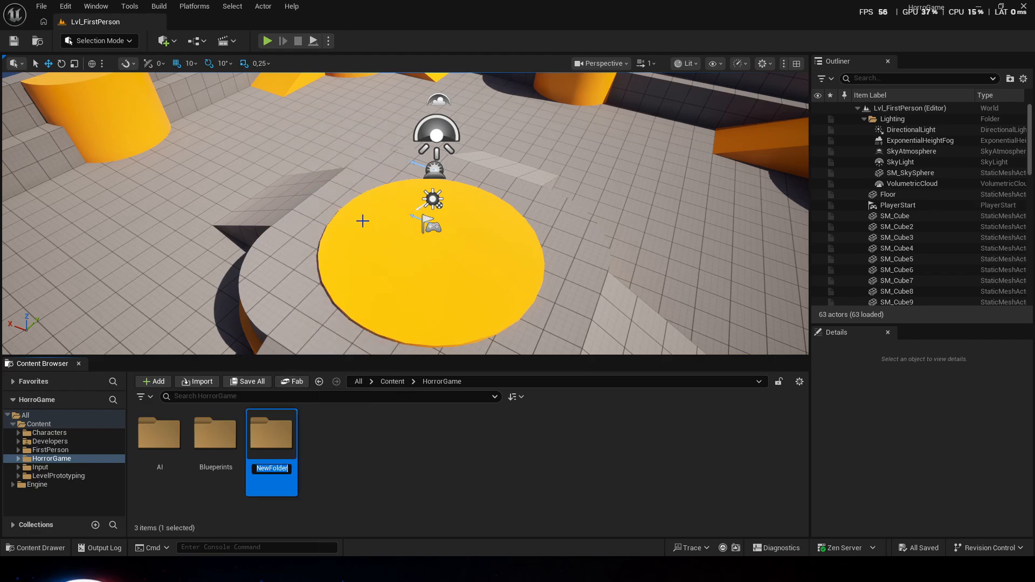
{"action": "type", "text": "Playrt"}
{"action": "key", "text": "Return"}
Step: Try to correct the spelling of the Playrt folder's name
{"action": "key", "text": "F2"}
{"action": "key", "text": "Right"}
{"action": "key", "text": "BackSpace"}
{"action": "key", "text": "BackSpace"}
{"action": "key", "text": "BackSpace"}
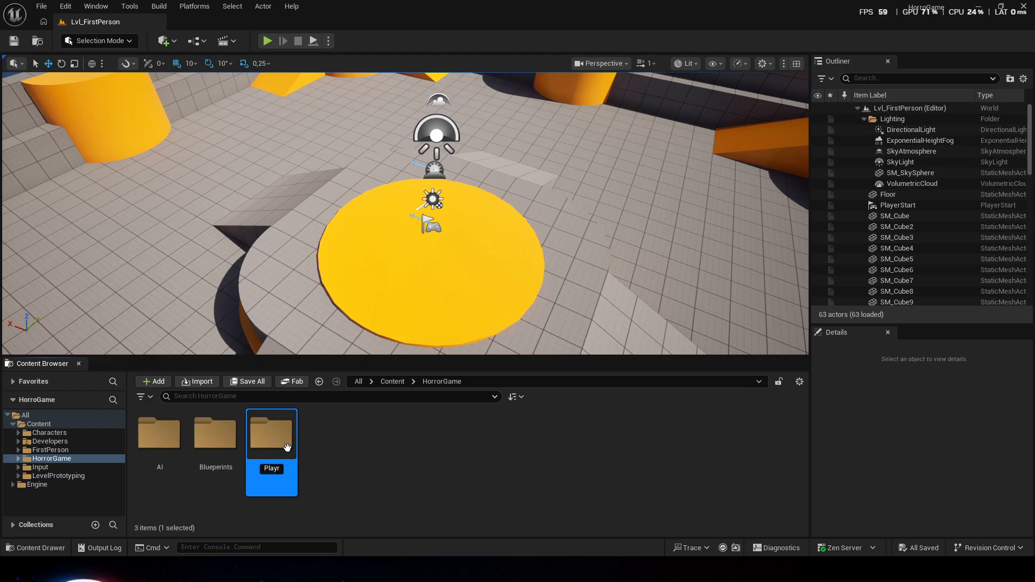
{"action": "type", "text": "rt"}
{"action": "key", "text": "Return"}
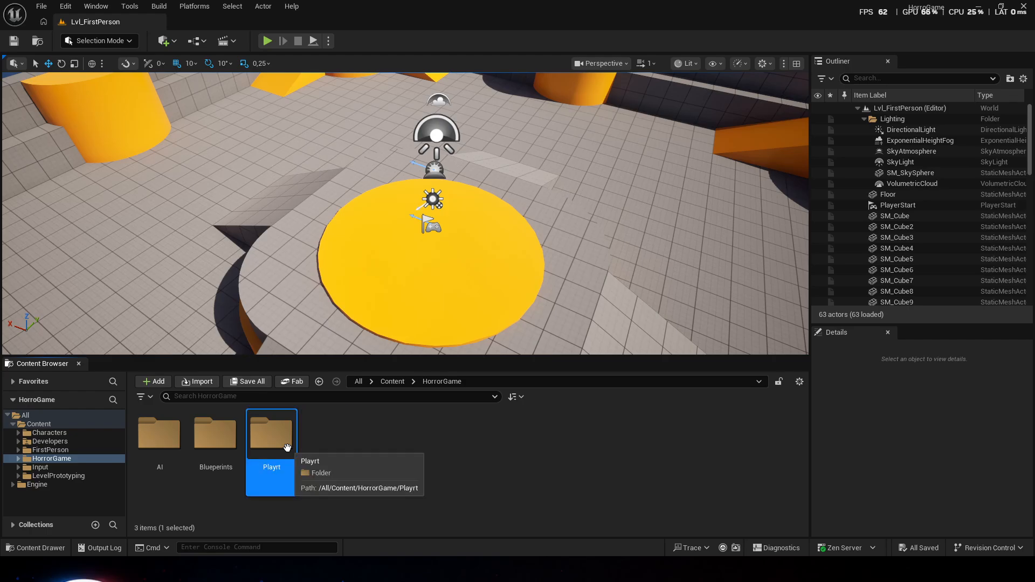
Step: Rename the Playrt folder as Player
{"action": "left_click", "coordinate": [377, 447]}
{"action": "left_click", "coordinate": [285, 438]}
{"action": "key", "text": "F2"}
{"action": "key", "text": "Right"}
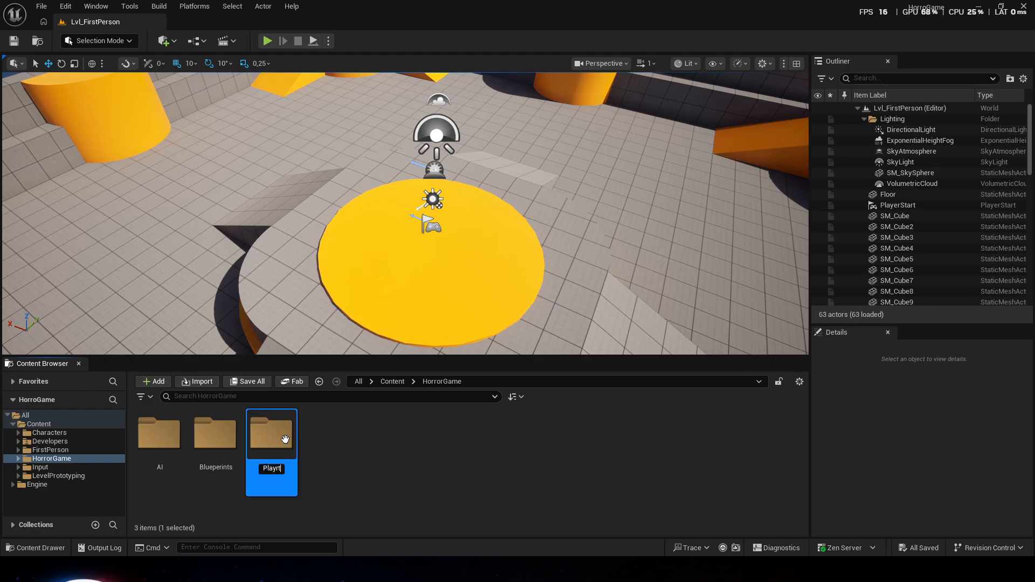
{"action": "key", "text": "BackSpace"}
{"action": "key", "text": "BackSpace"}
{"action": "type", "text": "er"}
{"action": "key", "text": "Return"}
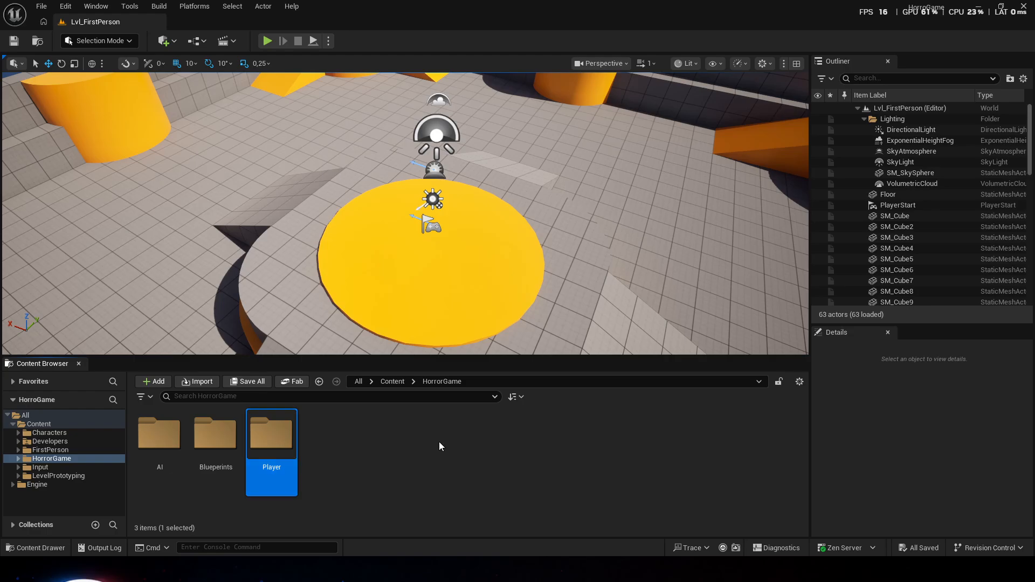
{"action": "left_click", "coordinate": [406, 425]}
Step: Add a subfolder named items to the HorrorGame folder
{"action": "right_click", "coordinate": [328, 435]}
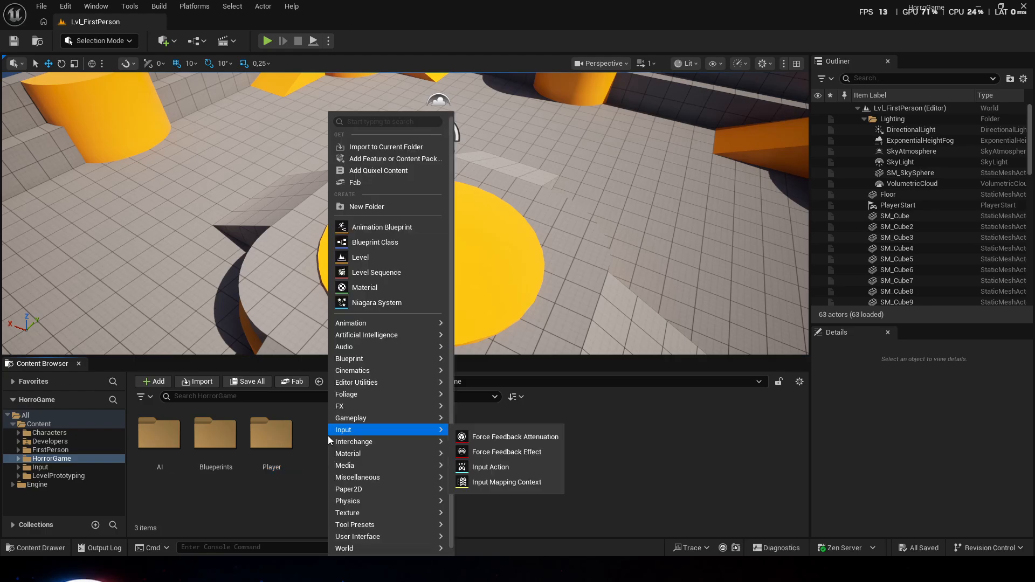
{"action": "left_click", "coordinate": [372, 206]}
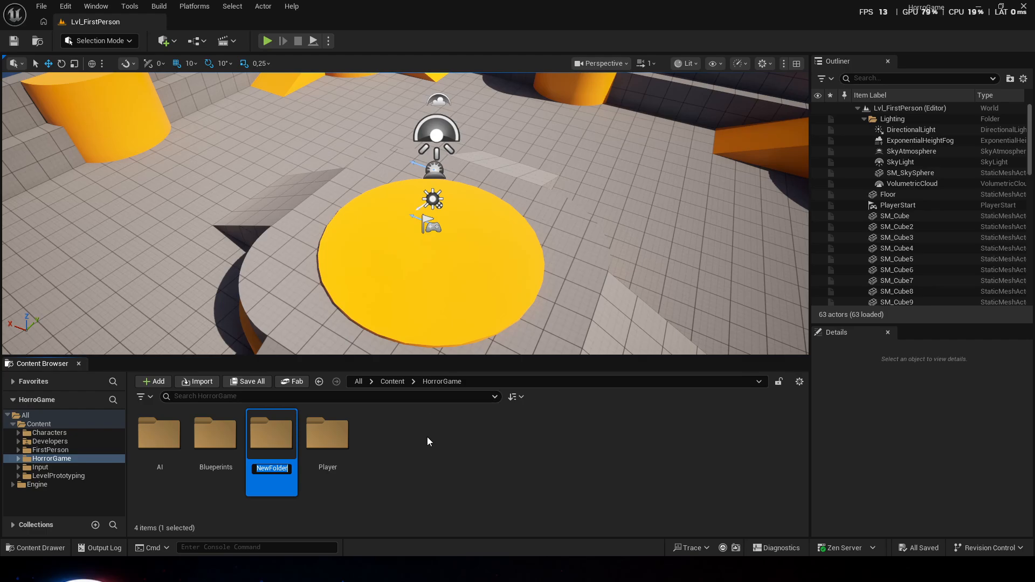
{"action": "type", "text": "items"}
{"action": "key", "text": "Return"}
{"action": "left_click", "coordinate": [437, 433]}
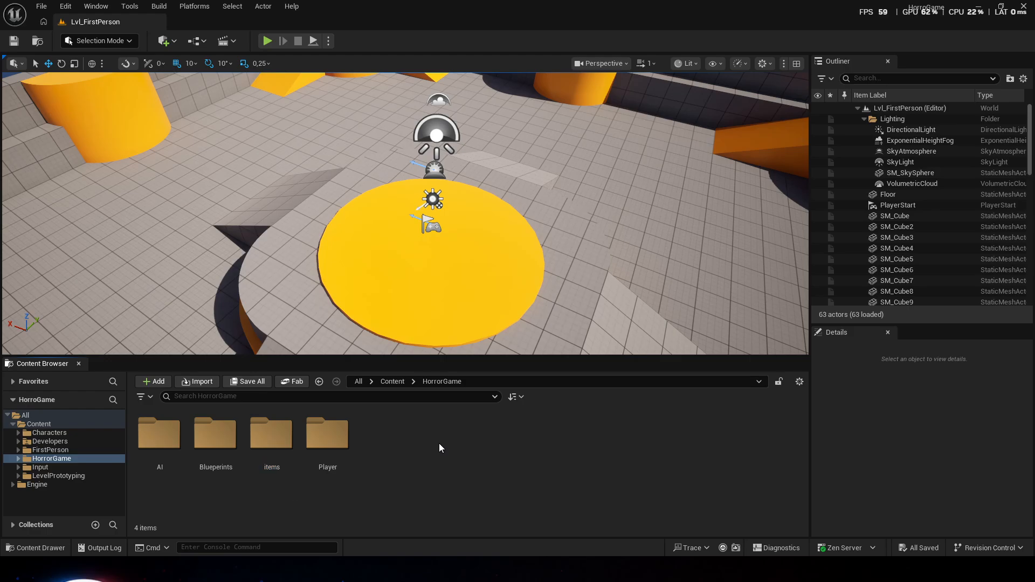
Step: Add a subfolder named Evidense to the HorrorGame folder
{"action": "right_click", "coordinate": [426, 438]}
{"action": "left_click", "coordinate": [497, 206]}
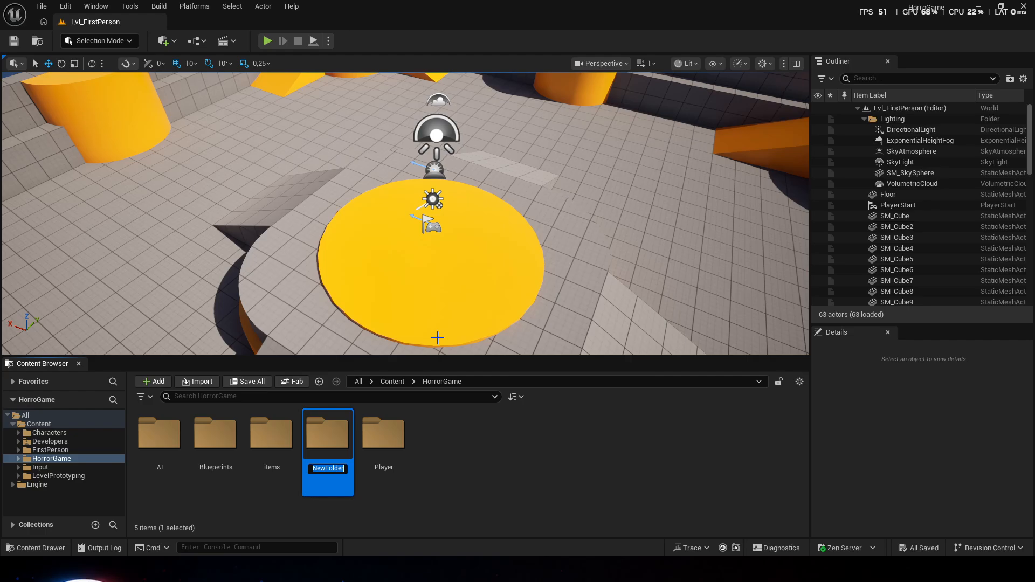
{"action": "type", "text": "Evidense"}
{"action": "key", "text": "Return"}
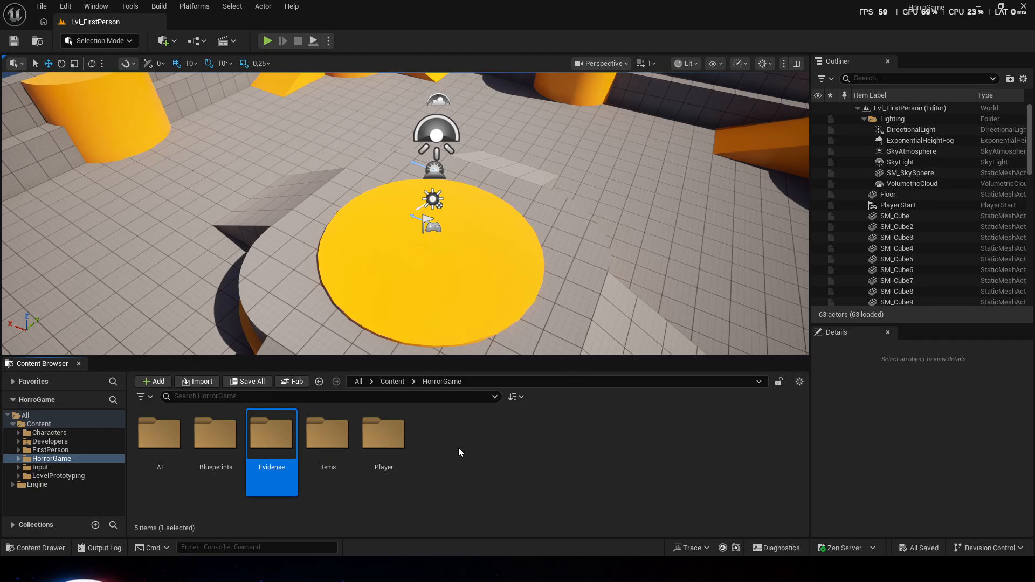
Step: Add a subfolder named Ghosts to the HorrorGame folder
{"action": "right_click", "coordinate": [426, 442]}
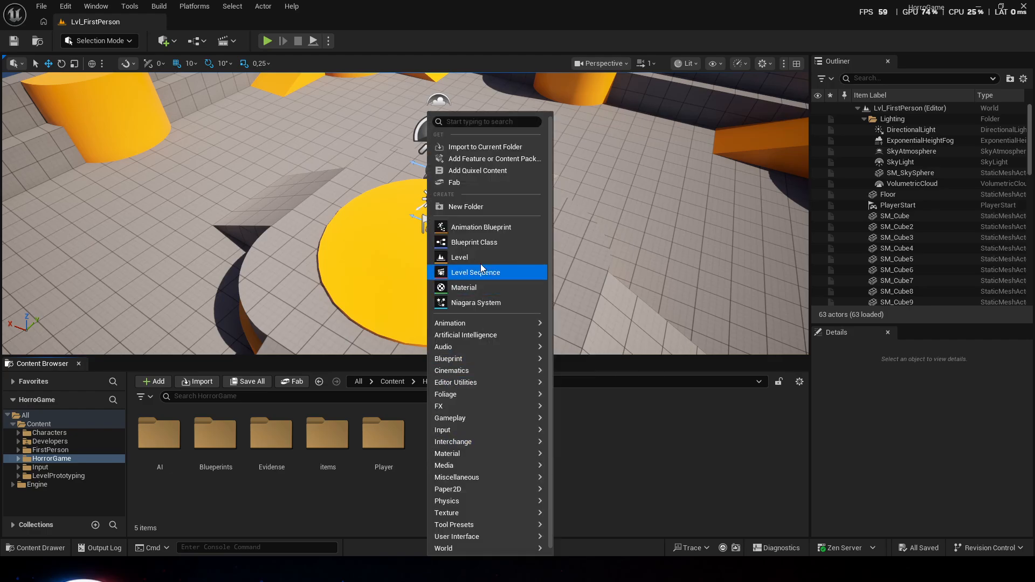
{"action": "left_click", "coordinate": [479, 207]}
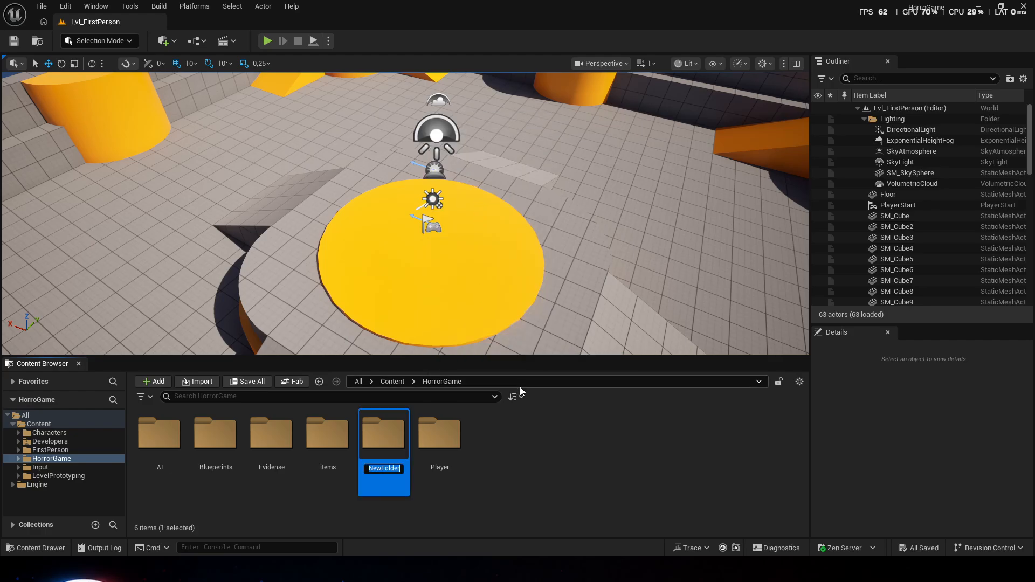
{"action": "type", "text": "Ghosts"}
{"action": "key", "text": "Return"}
{"action": "left_click", "coordinate": [542, 434]}
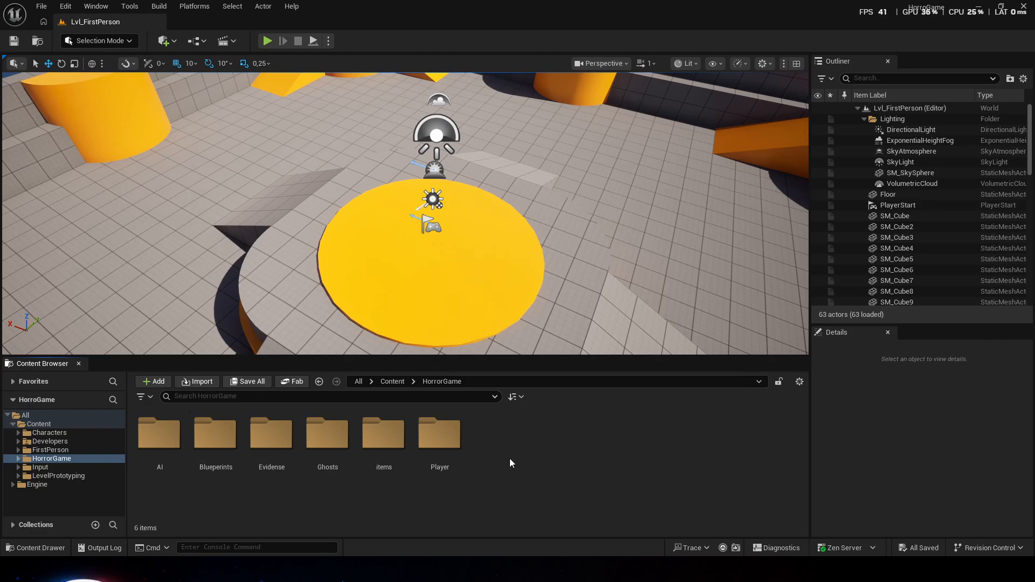
Step: Add a subfolder named Data to the HorrorGame folder
{"action": "right_click", "coordinate": [499, 441]}
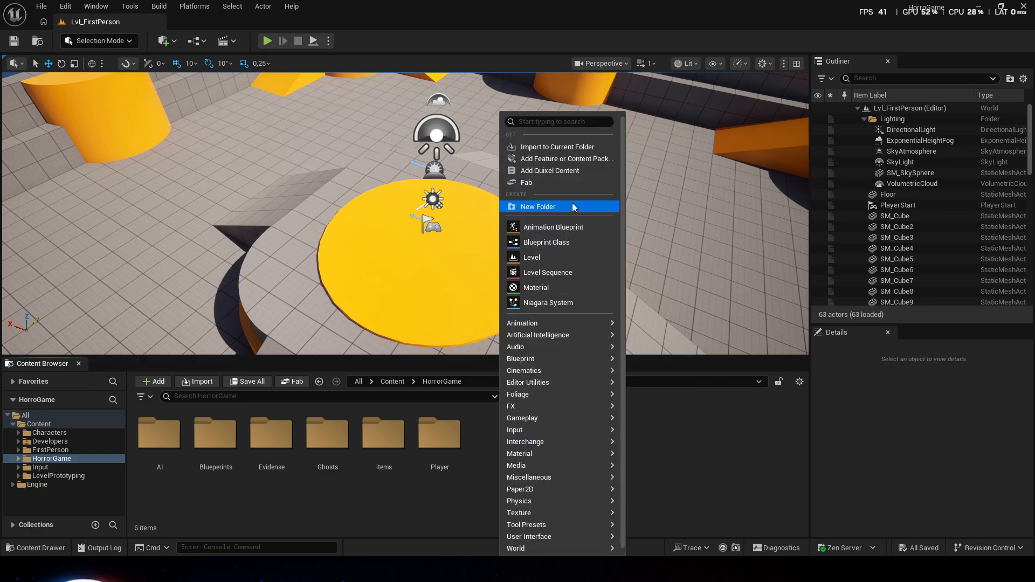
{"action": "left_click", "coordinate": [580, 207]}
{"action": "type", "text": "Data"}
{"action": "key", "text": "Return"}
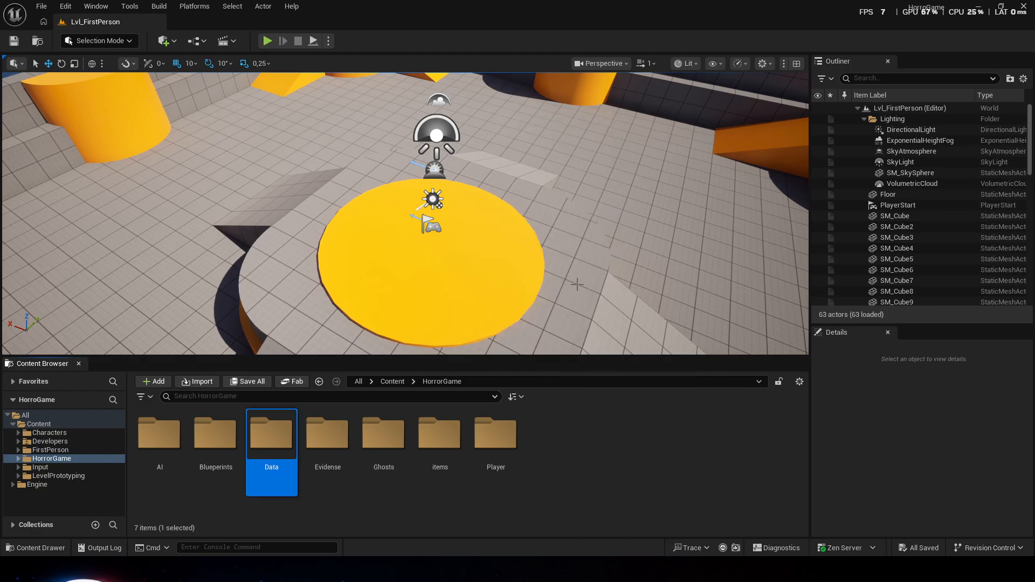
{"action": "left_click", "coordinate": [626, 450]}
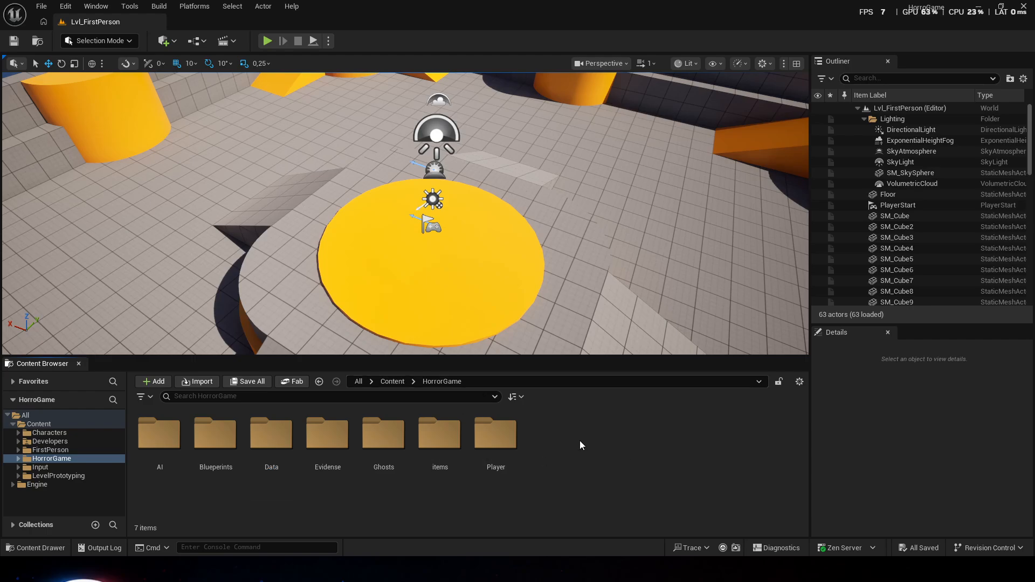
Step: Duplicate all four blueprint classes in the Blueprints folder of FirstPerson
{"action": "right_click", "coordinate": [552, 449]}
{"action": "left_click", "coordinate": [537, 435]}
{"action": "left_click", "coordinate": [61, 450]}
{"action": "double_click", "coordinate": [216, 436]}
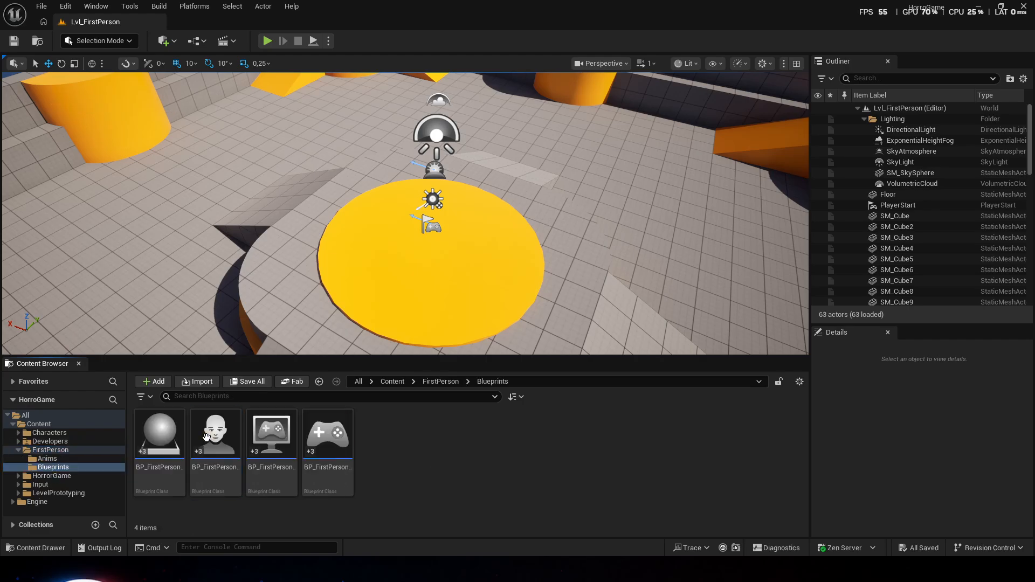
{"action": "left_click", "coordinate": [340, 445]}
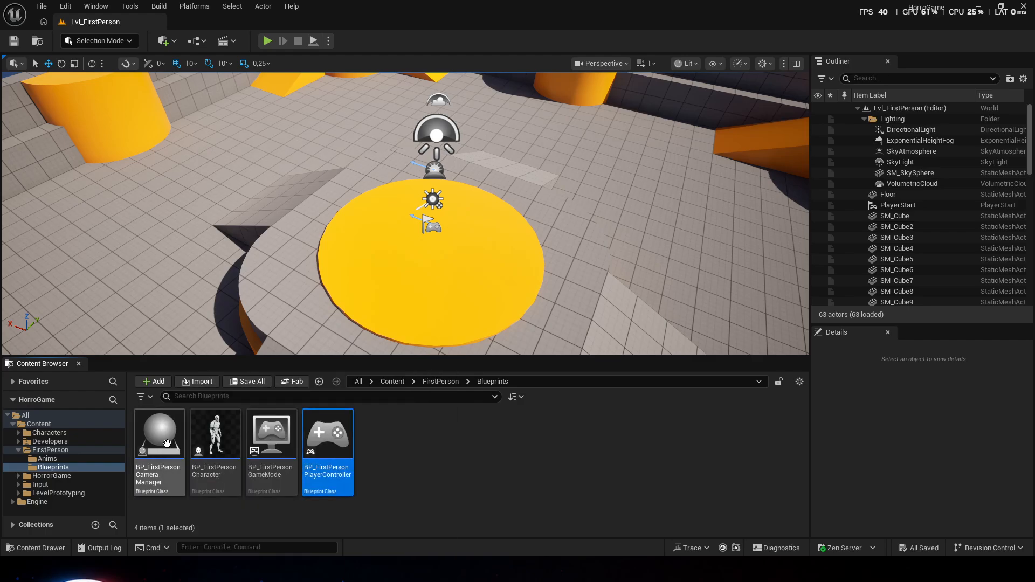
{"action": "left_click", "coordinate": [167, 444], "text": "shift"}
{"action": "right_click", "coordinate": [328, 446]}
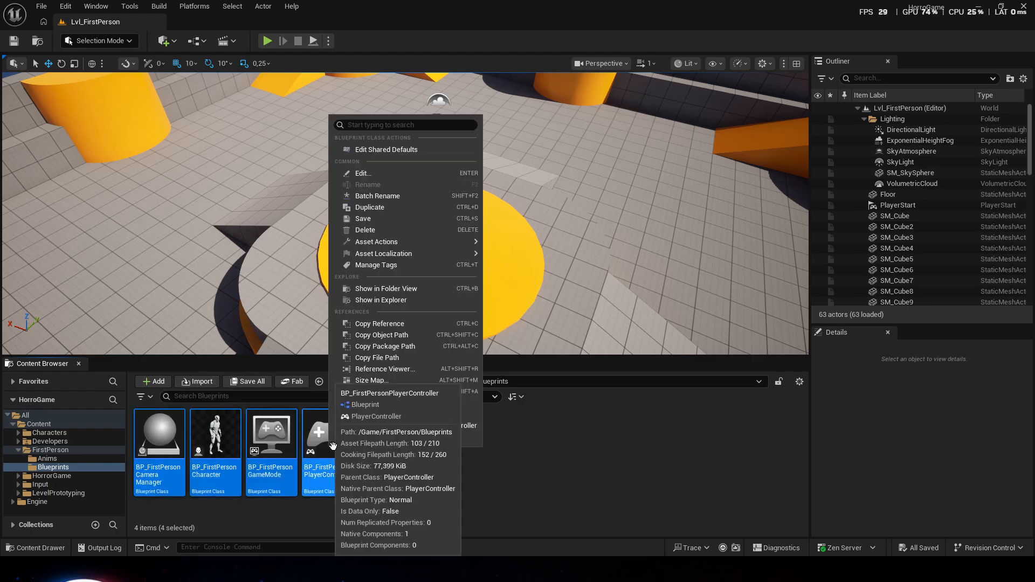
{"action": "left_click", "coordinate": [413, 207]}
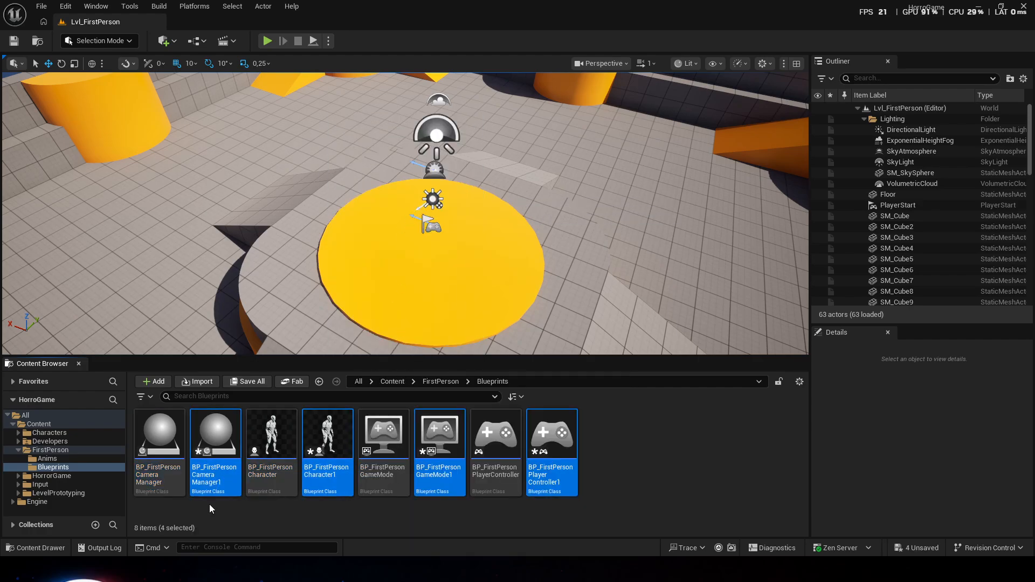
Step: Move the four duplicated blueprints from FirstPerson's Blueprints folder into the HorrorGame folder
{"action": "right_click", "coordinate": [211, 442]}
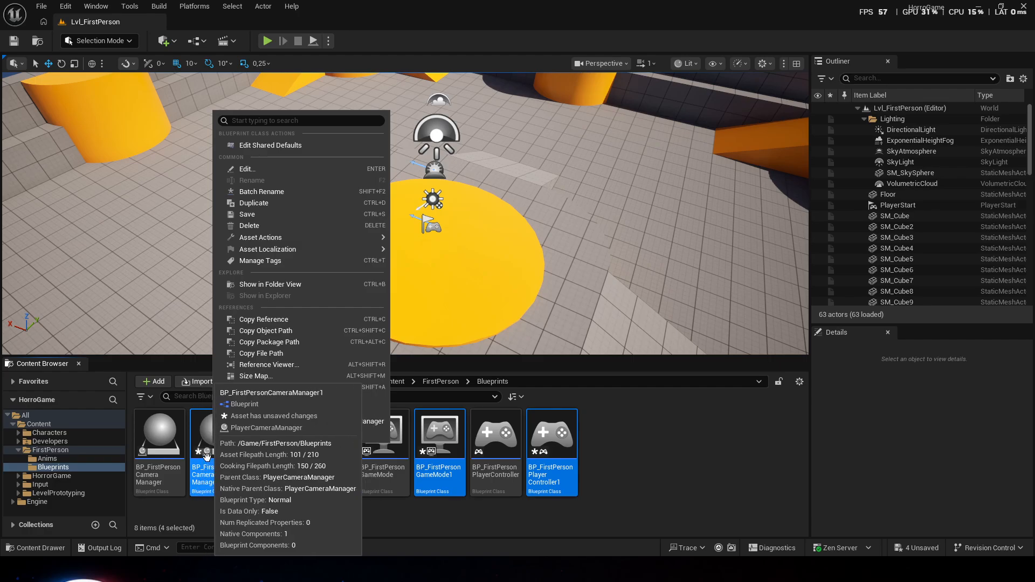
{"action": "left_click", "coordinate": [224, 524]}
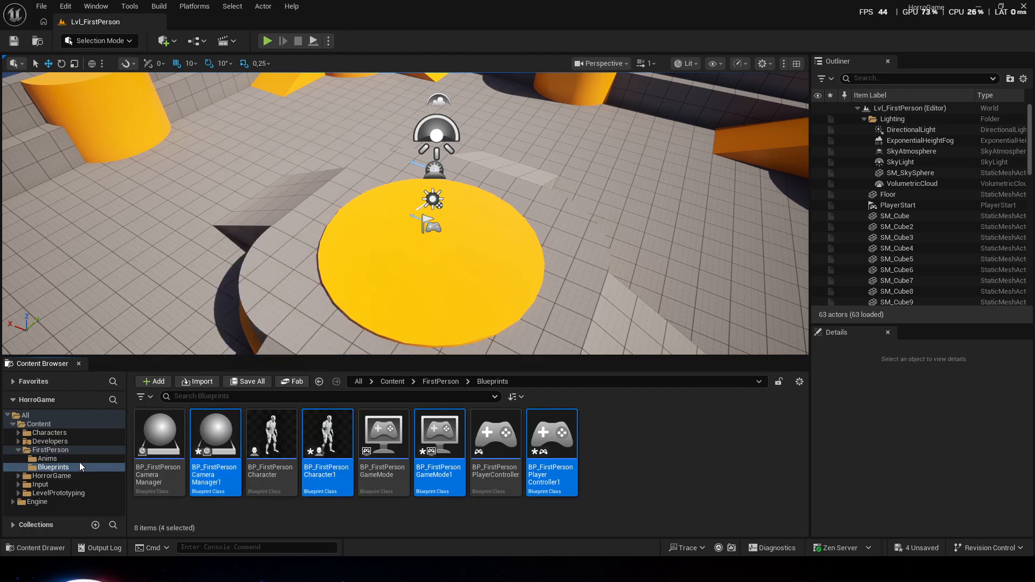
{"action": "left_click", "coordinate": [18, 476]}
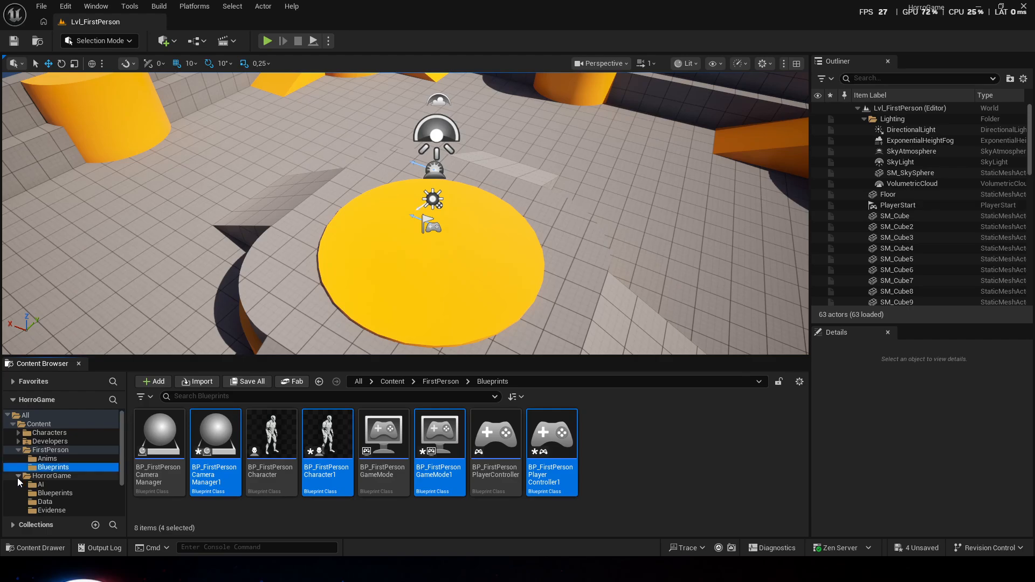
{"action": "scroll", "coordinate": [54, 463], "scroll_direction": "down", "scroll_amount": 2}
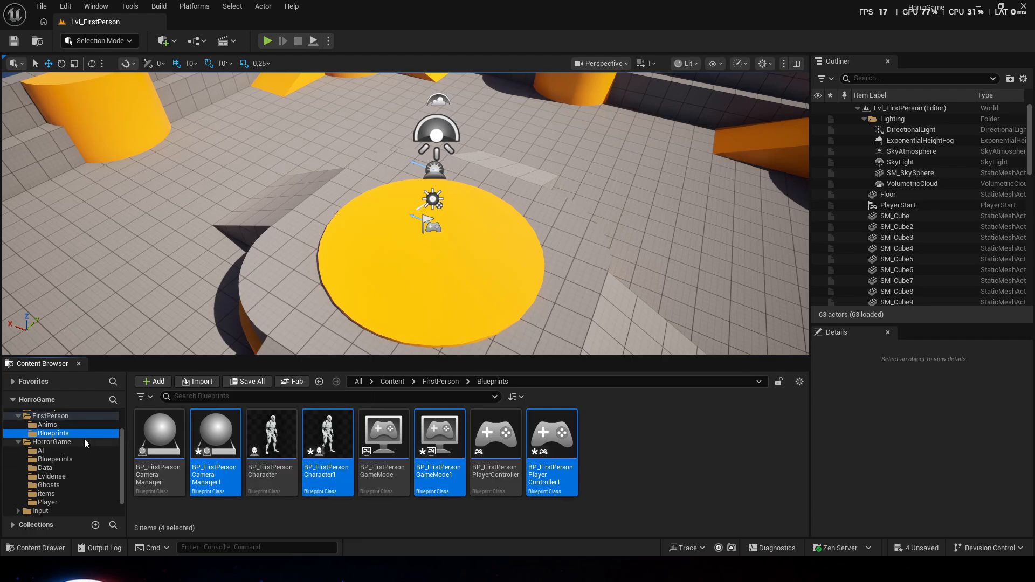
{"action": "left_click_drag", "start_coordinate": [215, 437], "coordinate": [77, 447]}
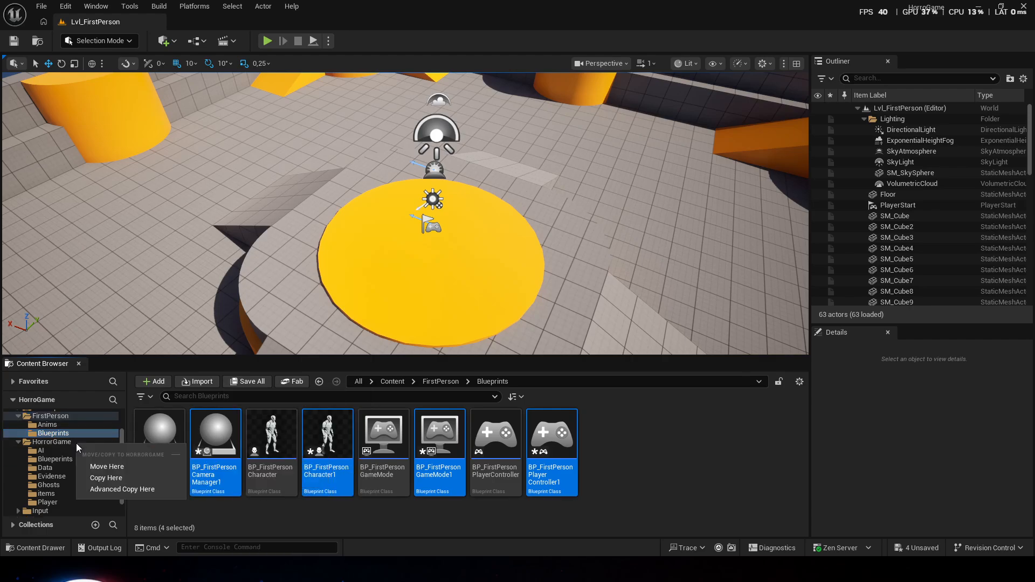
{"action": "left_click", "coordinate": [97, 465]}
Step: Move the four duplicated blueprints from HorrorGame into its Blueperints subfolder and open that subfolder
{"action": "scroll", "coordinate": [76, 446], "scroll_direction": "up", "scroll_amount": 1}
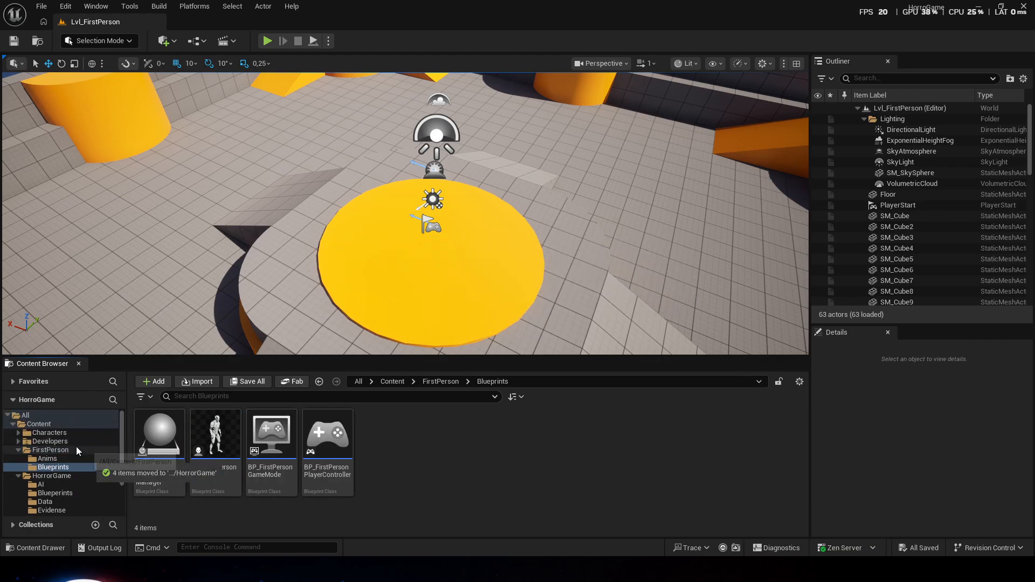
{"action": "left_click", "coordinate": [65, 450]}
{"action": "left_click", "coordinate": [53, 467]}
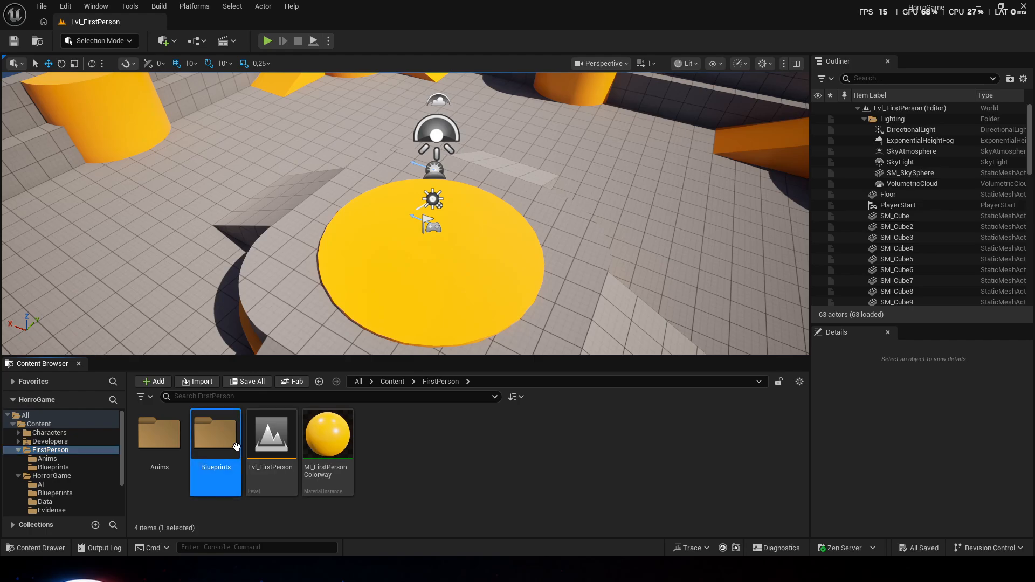
{"action": "scroll", "coordinate": [61, 468], "scroll_direction": "down", "scroll_amount": 1}
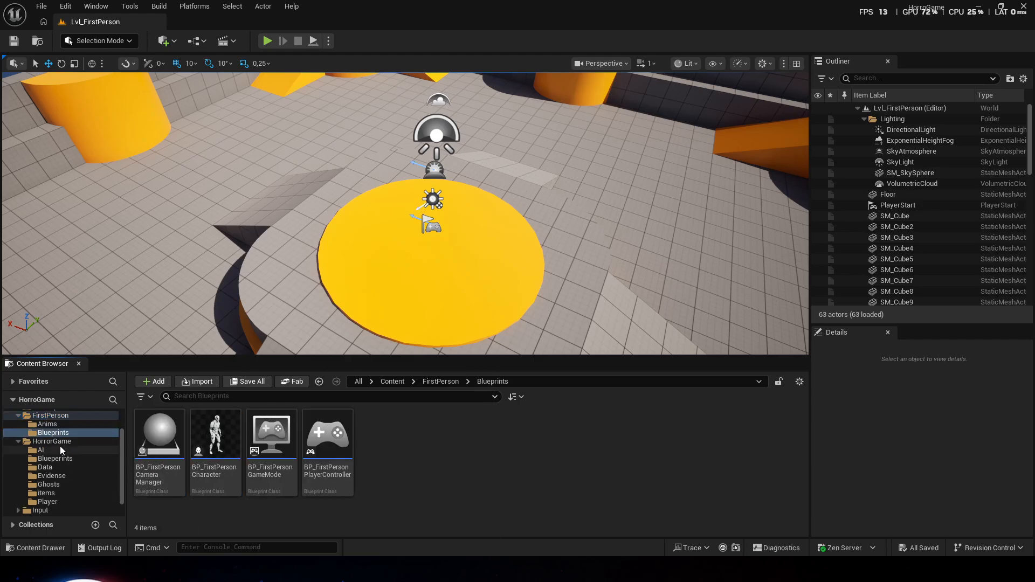
{"action": "left_click", "coordinate": [59, 443]}
{"action": "left_click", "coordinate": [704, 447]}
{"action": "left_click", "coordinate": [551, 436], "text": "shift"}
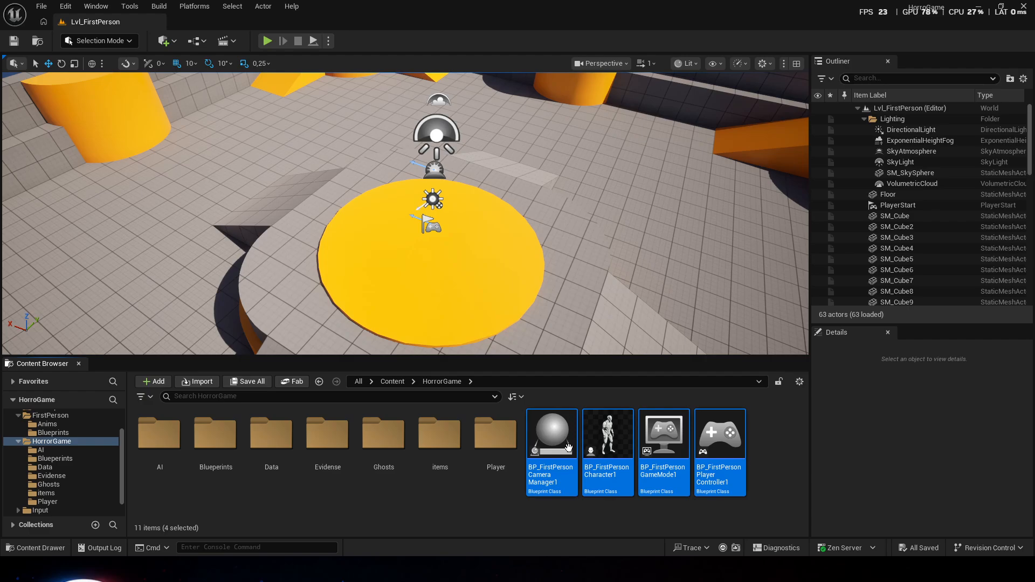
{"action": "left_click_drag", "start_coordinate": [551, 437], "coordinate": [218, 456]}
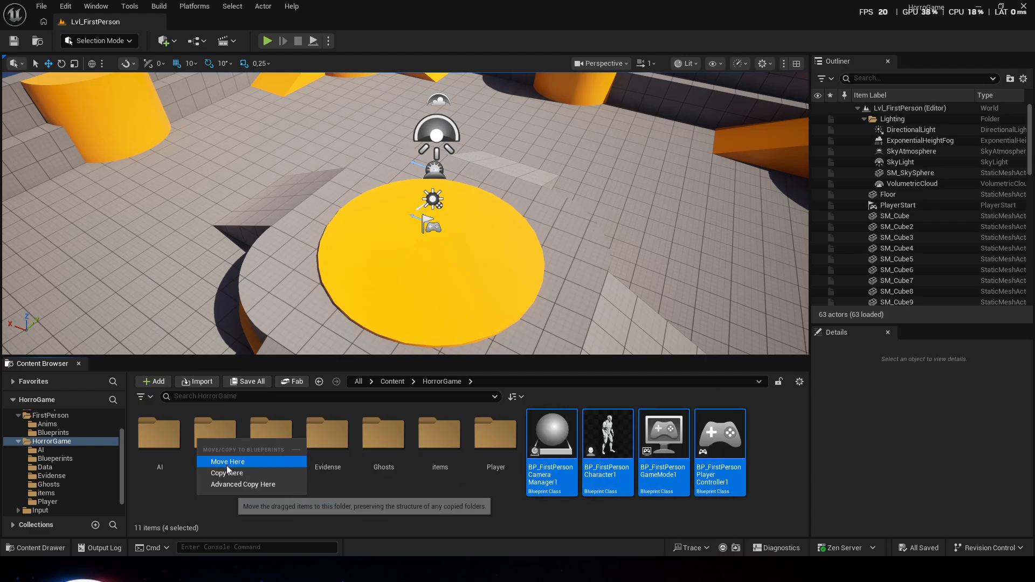
{"action": "left_click", "coordinate": [224, 457]}
{"action": "double_click", "coordinate": [224, 449]}
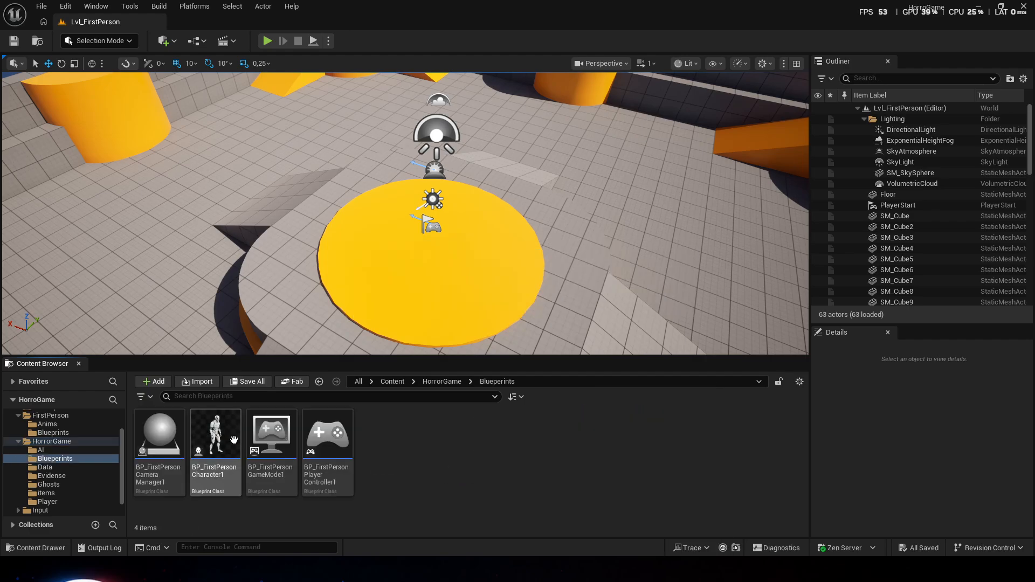
Step: Rename the duplicated player controller blueprint as BP_FirstPlayerController
{"action": "left_click", "coordinate": [318, 441]}
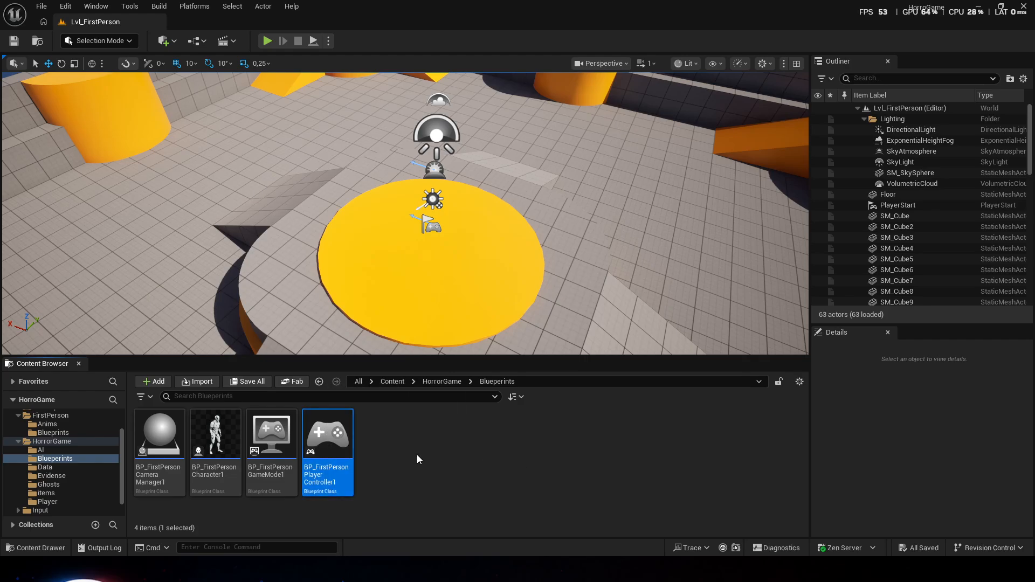
{"action": "key", "text": "F2"}
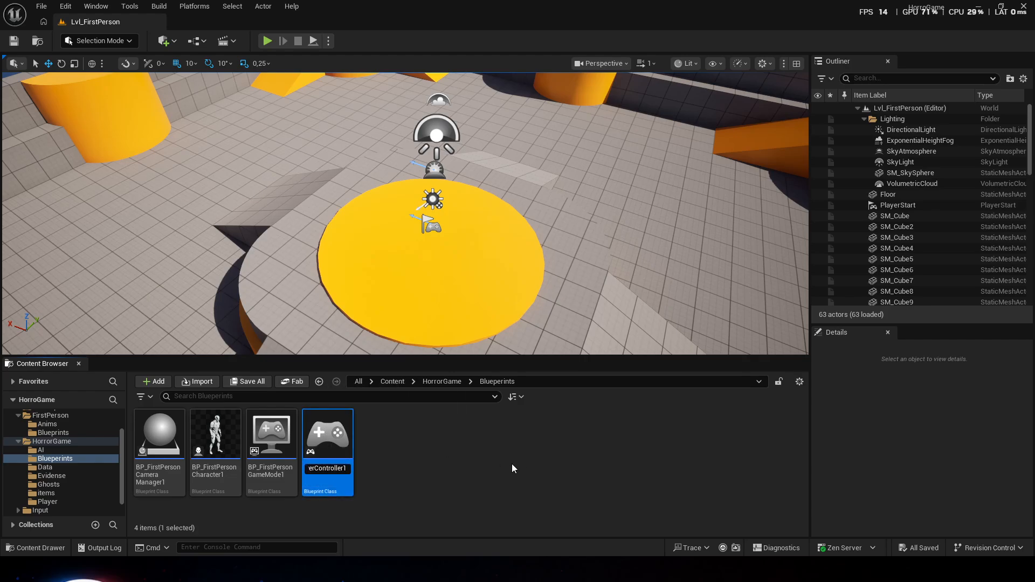
{"action": "key", "text": "BackSpace"}
{"action": "key", "text": "Left"}
{"action": "key", "text": "Left"}
{"action": "key", "text": "Left"}
{"action": "key", "text": "Left"}
{"action": "key", "text": "Left"}
{"action": "key", "text": "Left"}
{"action": "key", "text": "Left"}
{"action": "key", "text": "BackSpace"}
{"action": "key", "text": "BackSpace"}
{"action": "key", "text": "BackSpace"}
{"action": "key", "text": "Left"}
{"action": "key", "text": "Left"}
{"action": "key", "text": "Return"}
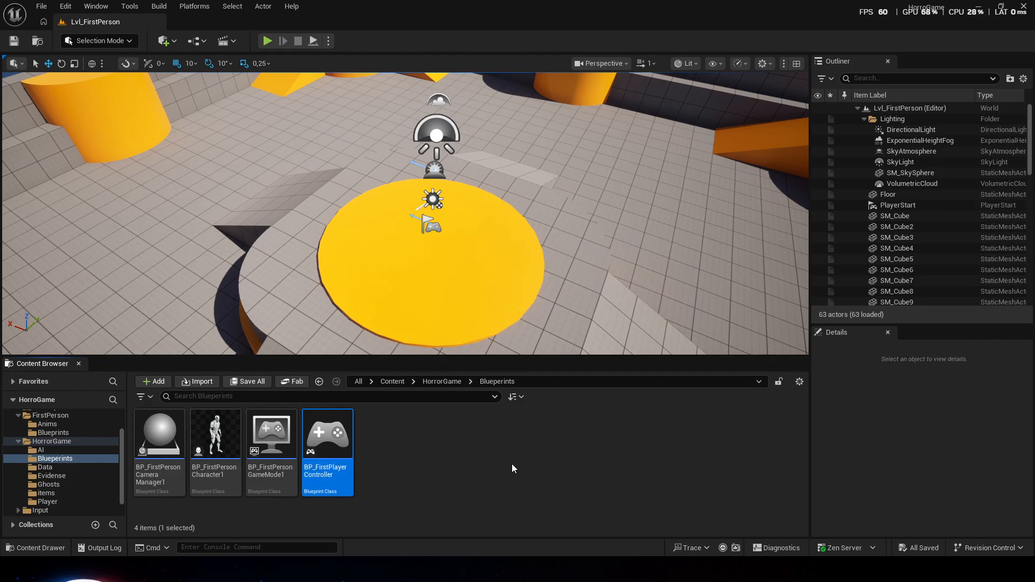
{"action": "left_click", "coordinate": [402, 419]}
{"action": "left_click", "coordinate": [316, 458]}
{"action": "left_click", "coordinate": [431, 477]}
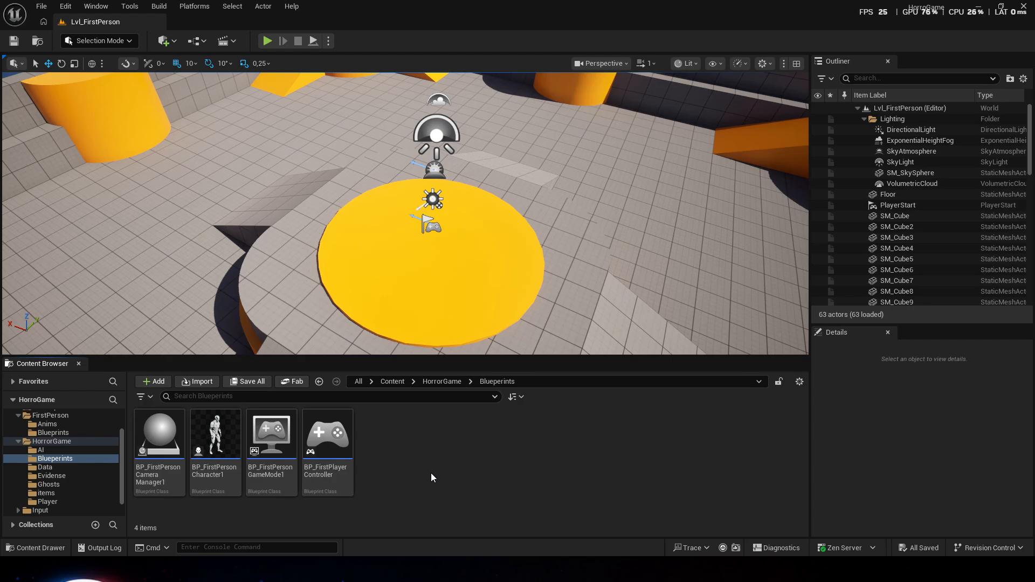
Step: Rename the duplicated camera manager blueprint as BP_PersonCameraManager1
{"action": "left_click", "coordinate": [147, 450]}
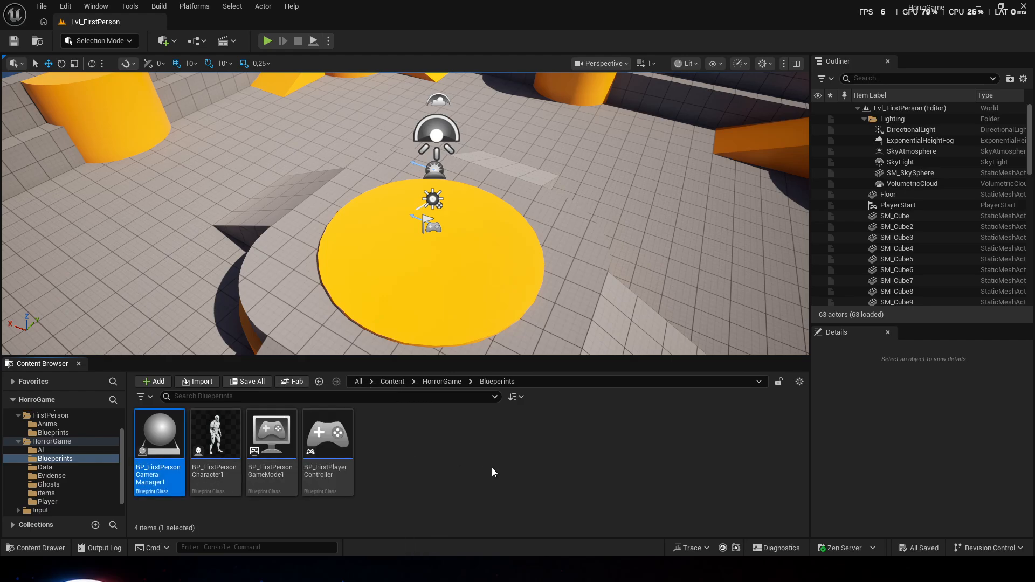
{"action": "key", "text": "F2"}
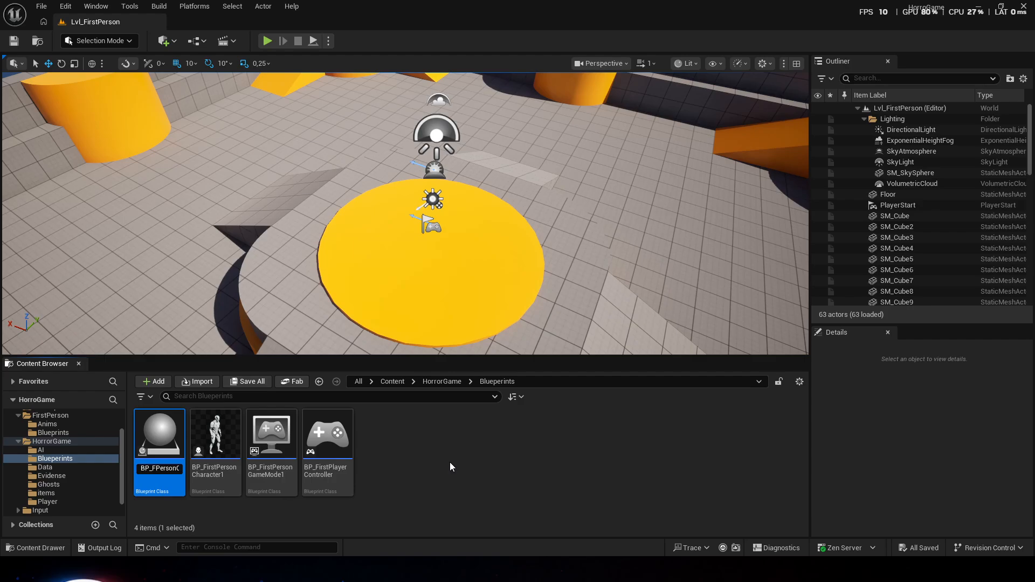
{"action": "key", "text": "BackSpace"}
{"action": "key", "text": "Return"}
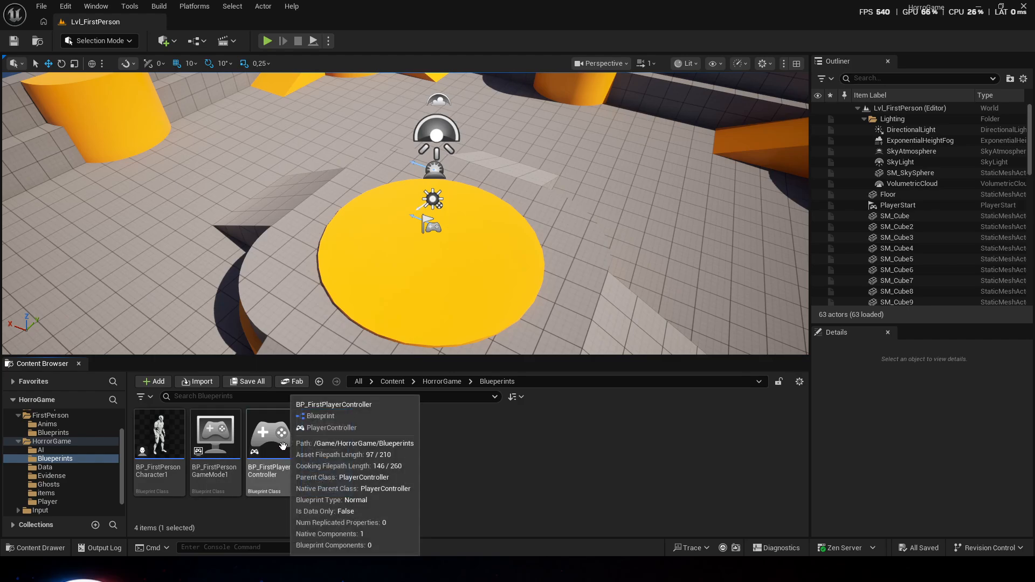
{"action": "left_click", "coordinate": [498, 466]}
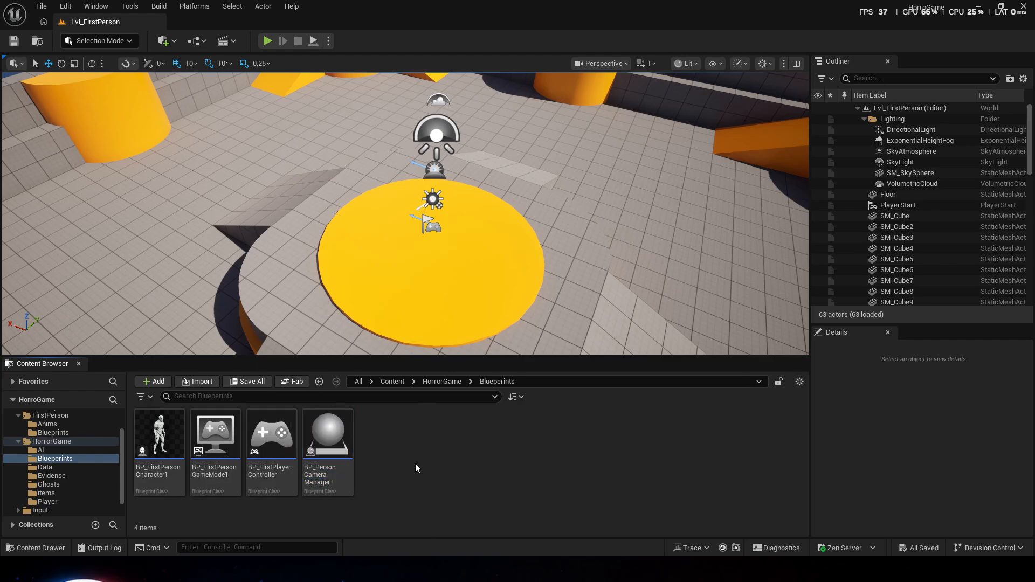
Step: Rename the duplicated game mode blueprint as BP_PersonGameMode
{"action": "left_click", "coordinate": [216, 454]}
{"action": "key", "text": "F2"}
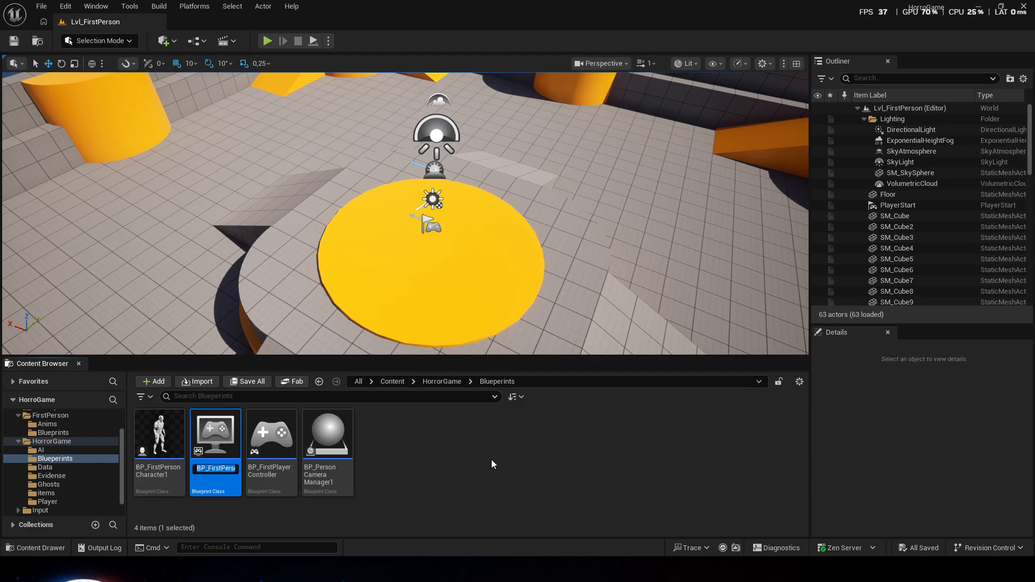
{"action": "key", "text": "Home"}
{"action": "key", "text": "Return"}
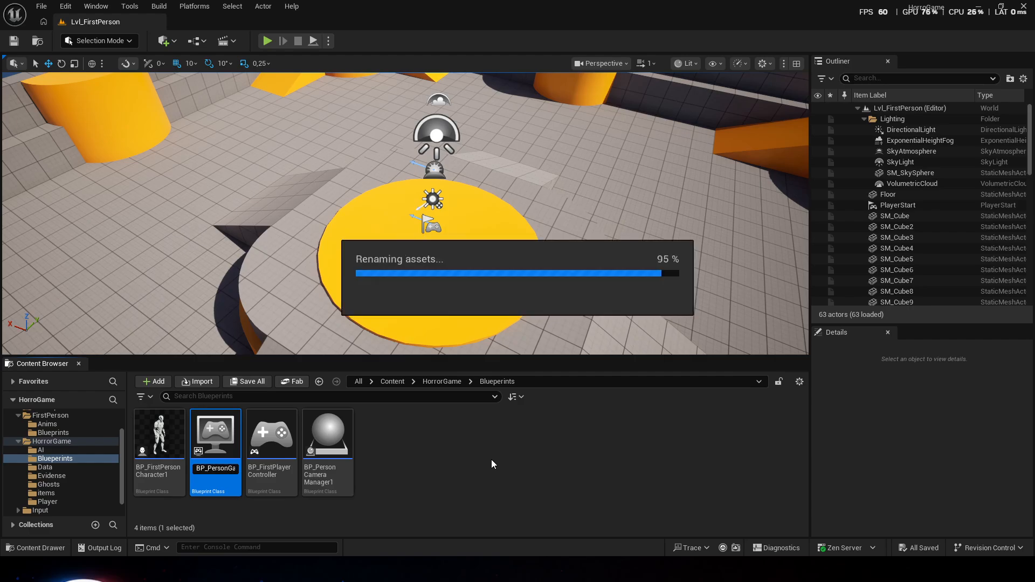
Step: Rename the duplicated character blueprint as BP_PersonCharacter
{"action": "key", "text": "F2"}
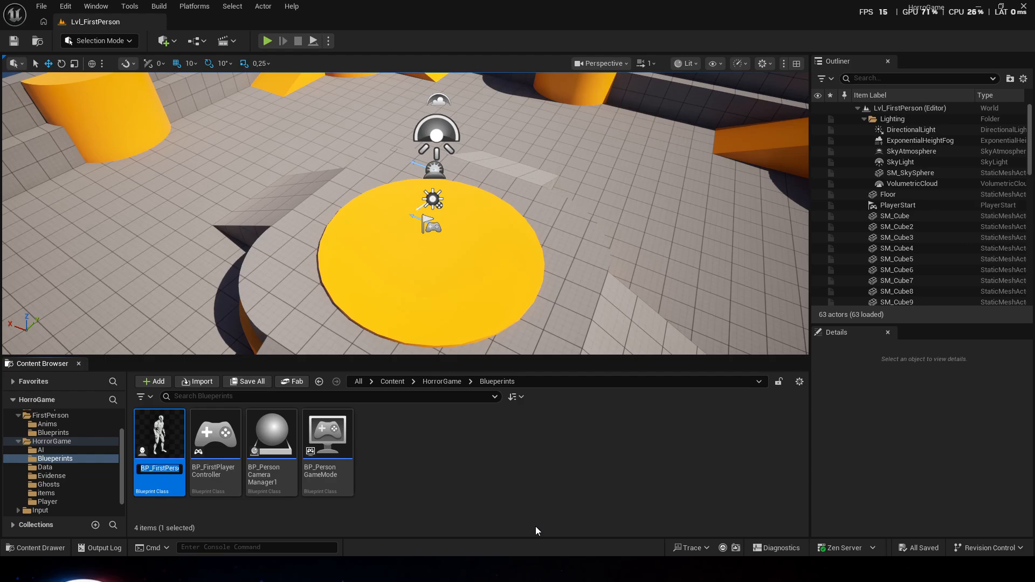
{"action": "key", "text": "Home"}
{"action": "key", "text": "BackSpace"}
{"action": "key", "text": "BackSpace"}
{"action": "key", "text": "Return"}
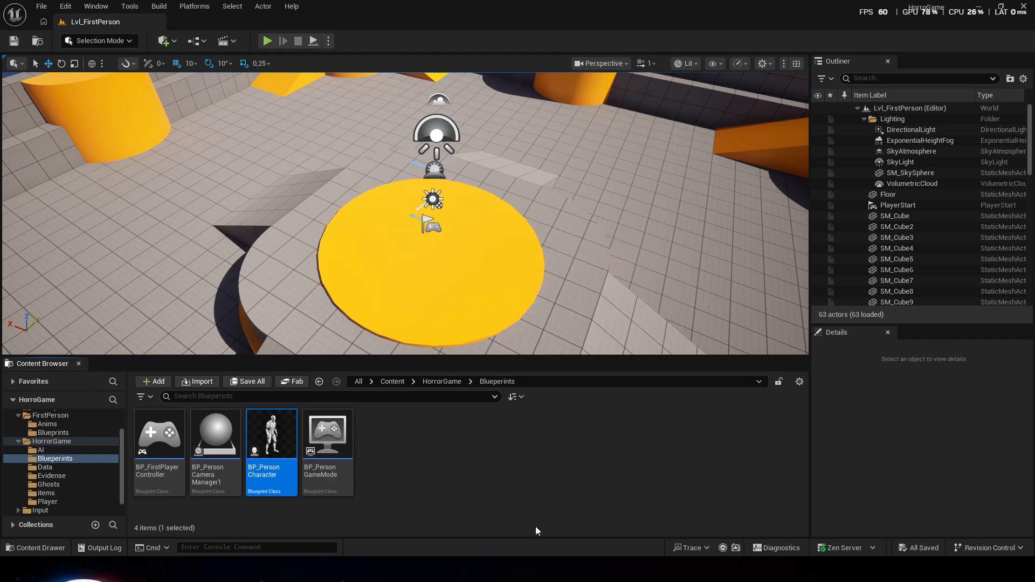
Step: Set the Player Controller Class of BP_PersonGameMode to PlayerController and close its blueprint editor
{"action": "double_click", "coordinate": [342, 455]}
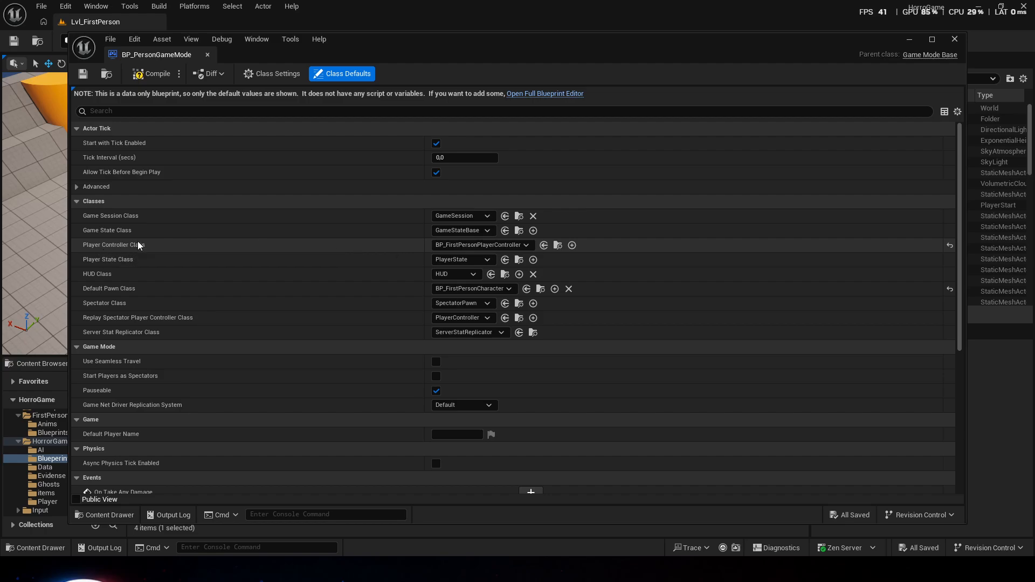
{"action": "left_click", "coordinate": [480, 245]}
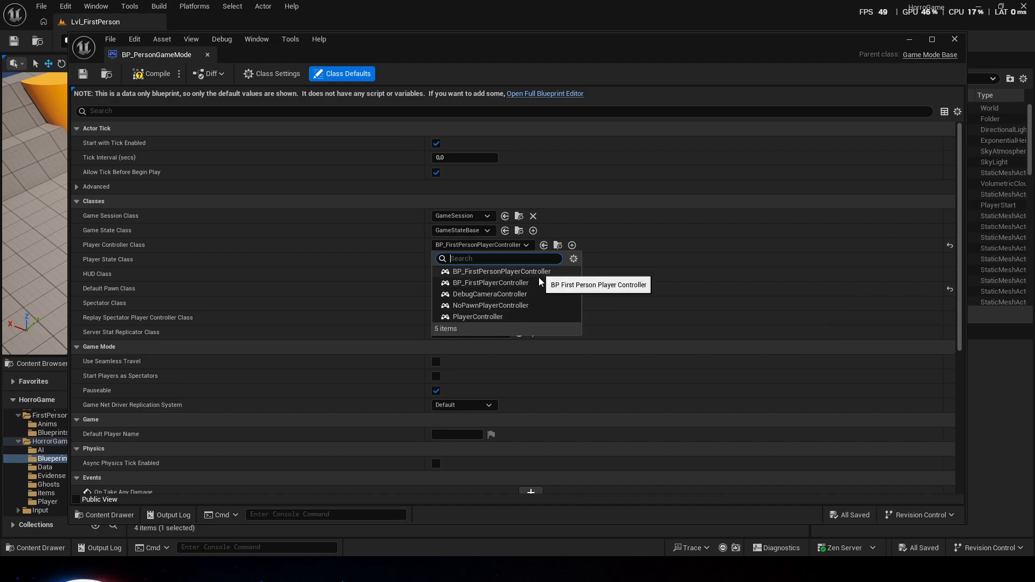
{"action": "left_click", "coordinate": [531, 318]}
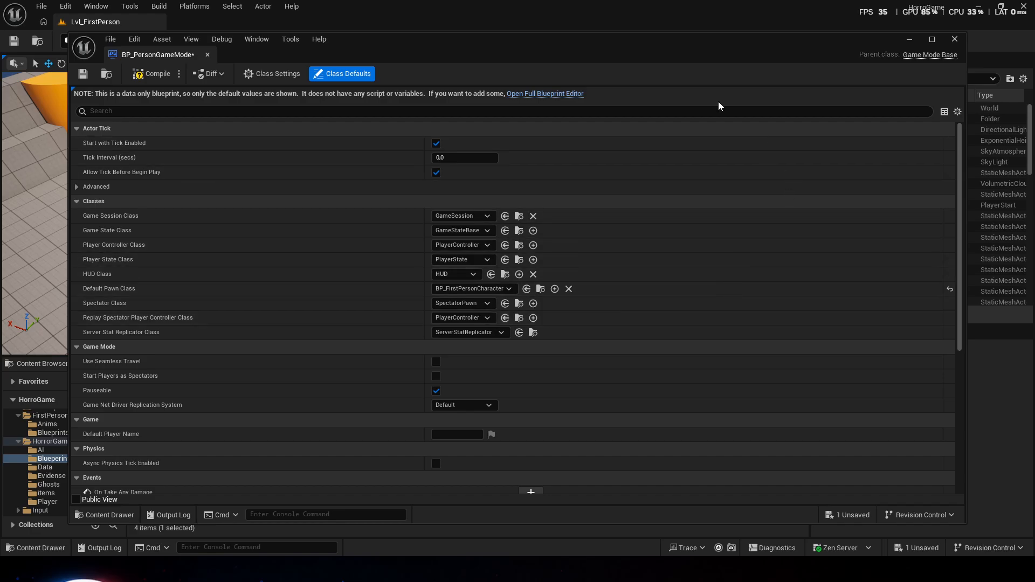
{"action": "left_click_drag", "start_coordinate": [663, 35], "coordinate": [614, 528]}
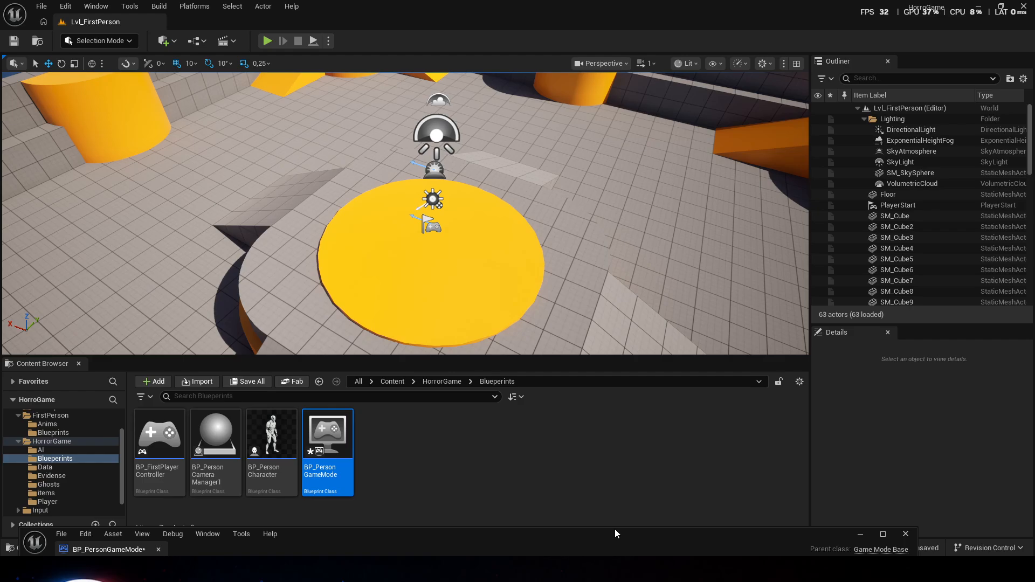
{"action": "left_click_drag", "start_coordinate": [614, 529], "coordinate": [587, 72]}
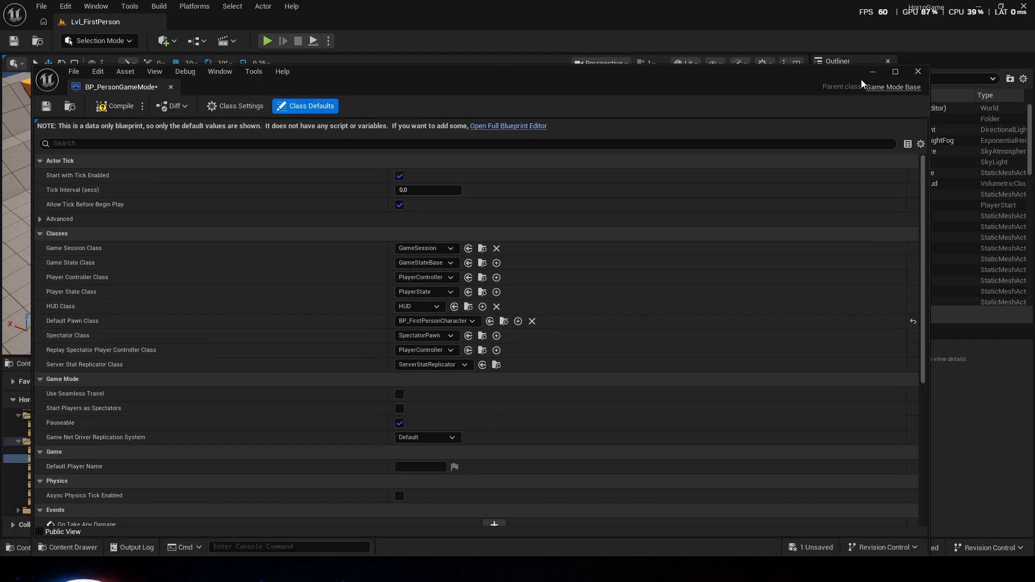
{"action": "left_click", "coordinate": [915, 72]}
Step: Rename the player controller blueprint in the Blueperints folder as BP_PlayerController
{"action": "left_click", "coordinate": [159, 439]}
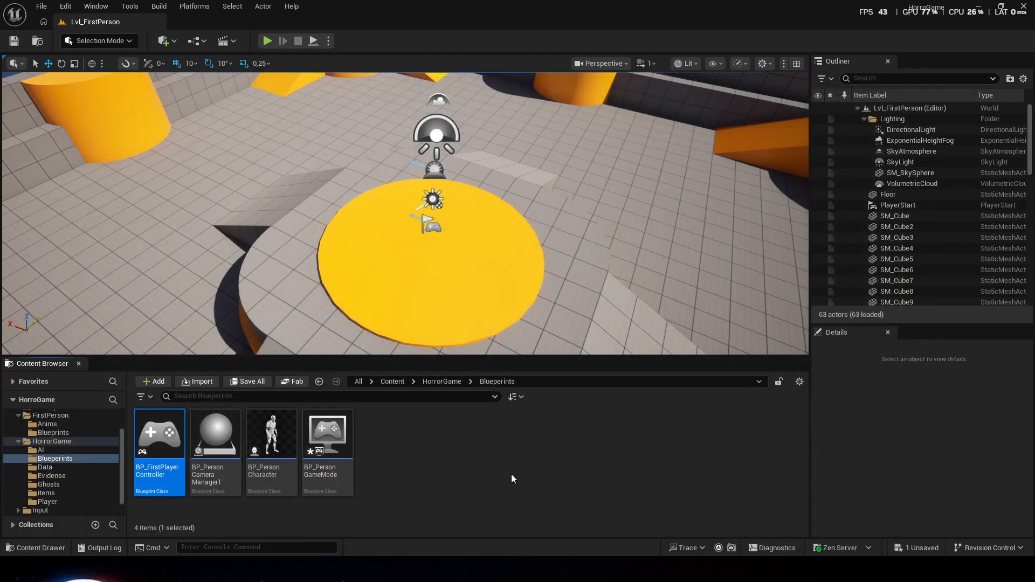
{"action": "key", "text": "F2"}
{"action": "key", "text": "Left"}
{"action": "key", "text": "Left"}
{"action": "key", "text": "Left"}
{"action": "key", "text": "Left"}
{"action": "key", "text": "Left"}
{"action": "key", "text": "Left"}
{"action": "key", "text": "Left"}
{"action": "key", "text": "Left"}
{"action": "key", "text": "Left"}
{"action": "key", "text": "Left"}
{"action": "key", "text": "Left"}
{"action": "key", "text": "Left"}
{"action": "key", "text": "Left"}
{"action": "key", "text": "Left"}
{"action": "key", "text": "Left"}
{"action": "key", "text": "BackSpace"}
{"action": "key", "text": "BackSpace"}
{"action": "key", "text": "BackSpace"}
{"action": "key", "text": "BackSpace"}
{"action": "key", "text": "BackSpace"}
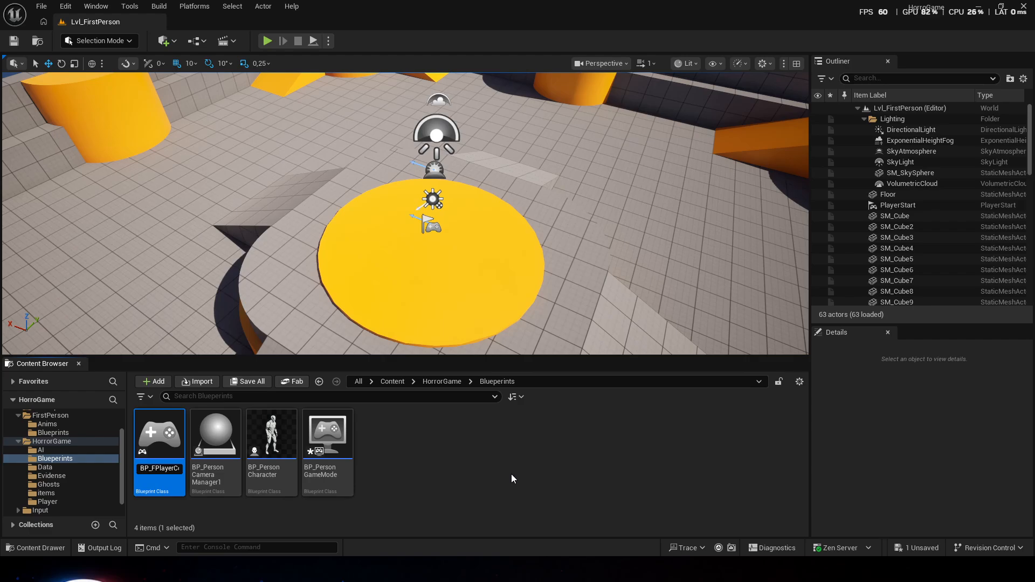
{"action": "key", "text": "Return"}
{"action": "left_click", "coordinate": [440, 486]}
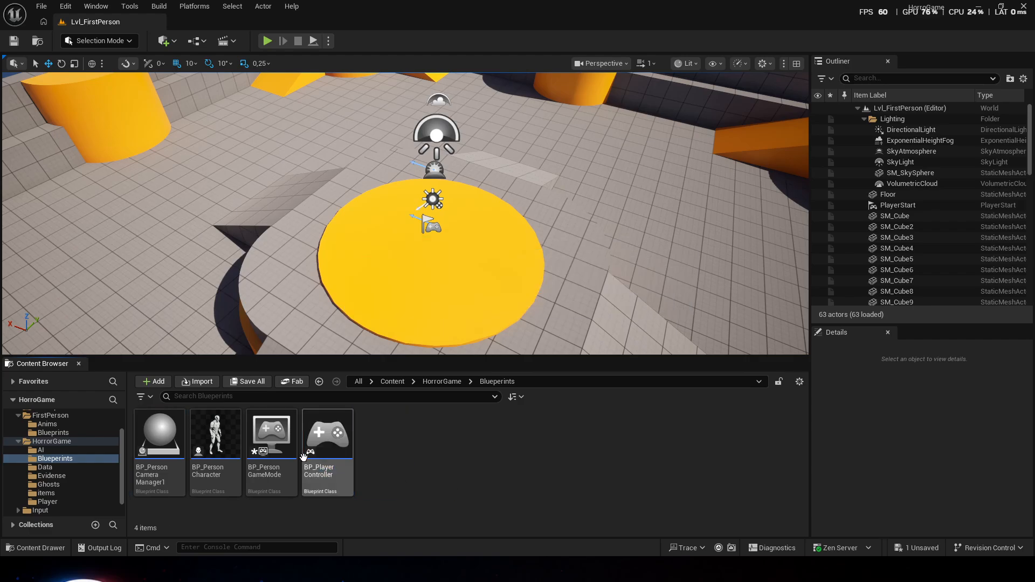
{"action": "left_click", "coordinate": [69, 417]}
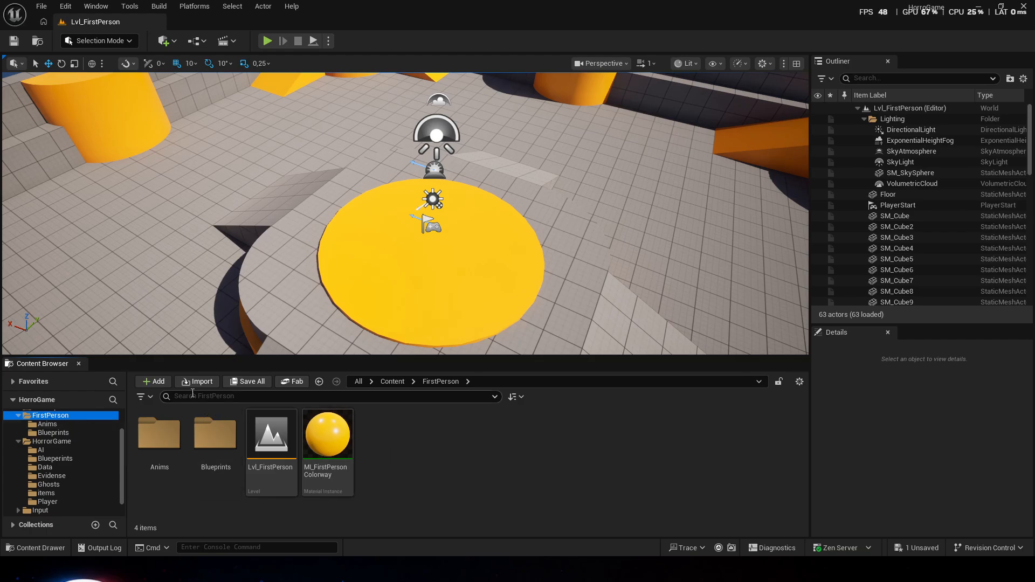
{"action": "left_click", "coordinate": [154, 380]}
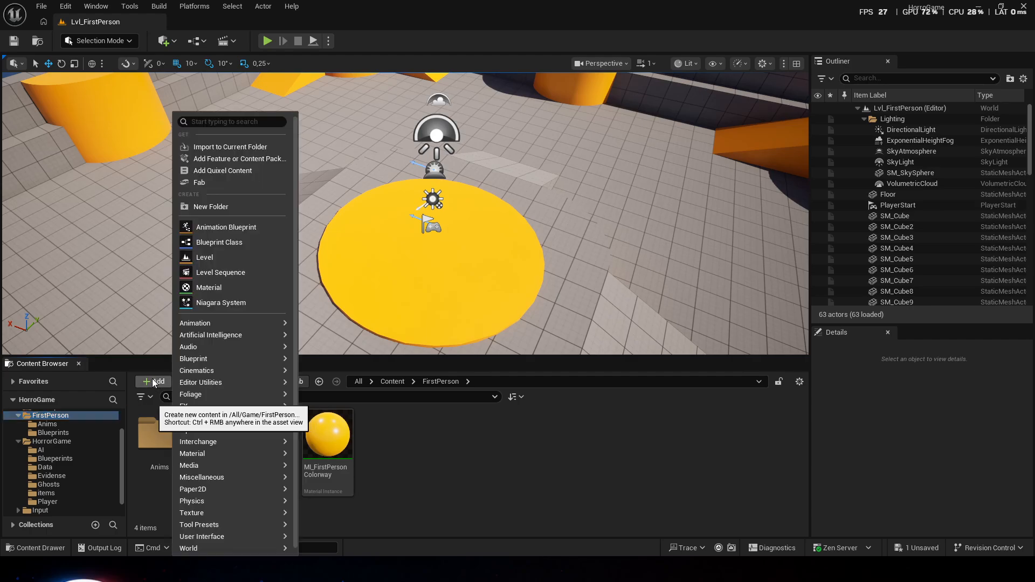
{"action": "left_click", "coordinate": [251, 158]}
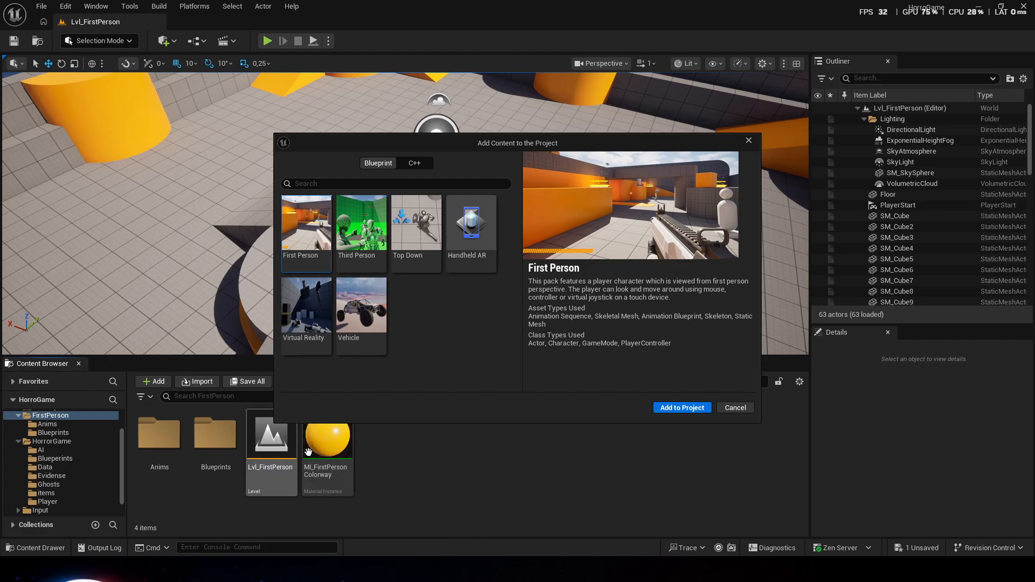
{"action": "left_click", "coordinate": [748, 140]}
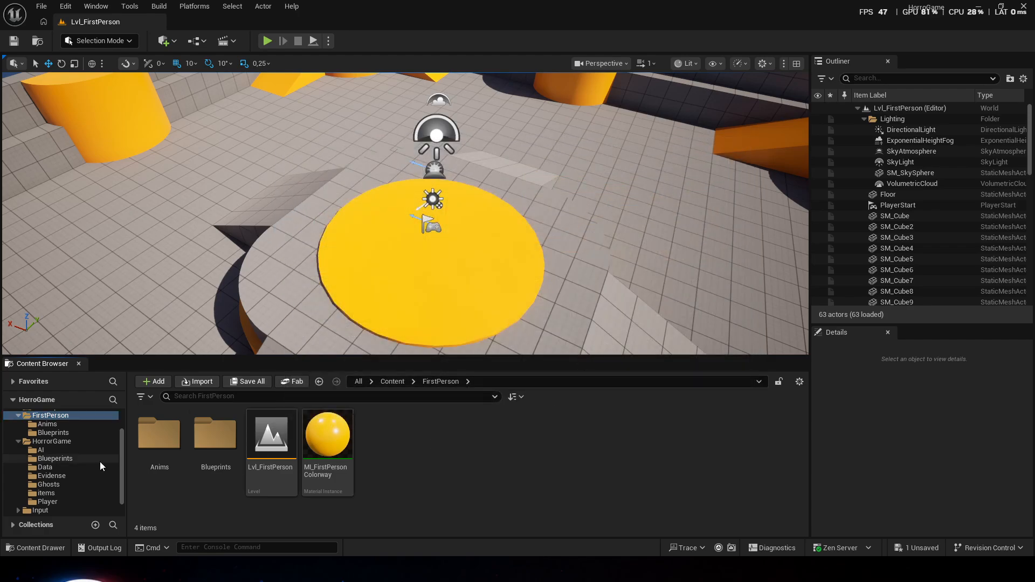
Step: Rename the camera manager blueprint in the HorrorGame Blueperints folder as BP_PersonCameraManager
{"action": "left_click", "coordinate": [56, 441]}
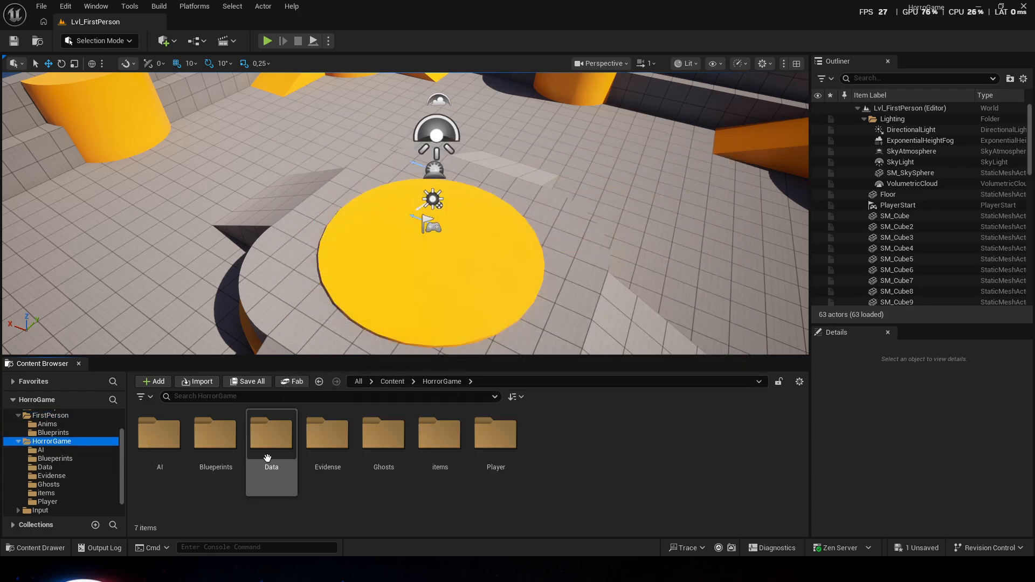
{"action": "double_click", "coordinate": [230, 455]}
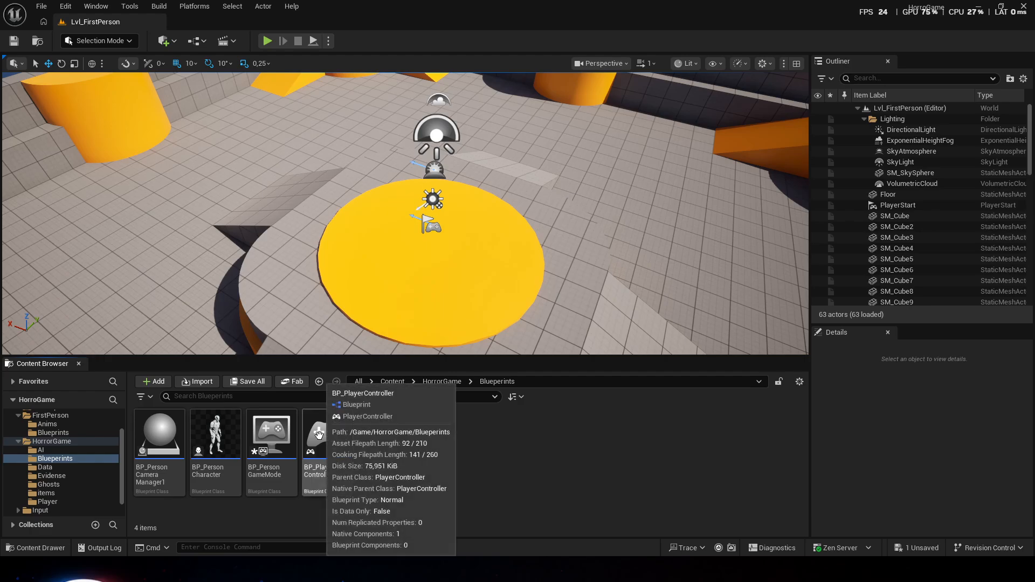
{"action": "left_click", "coordinate": [159, 437]}
{"action": "key", "text": "F2"}
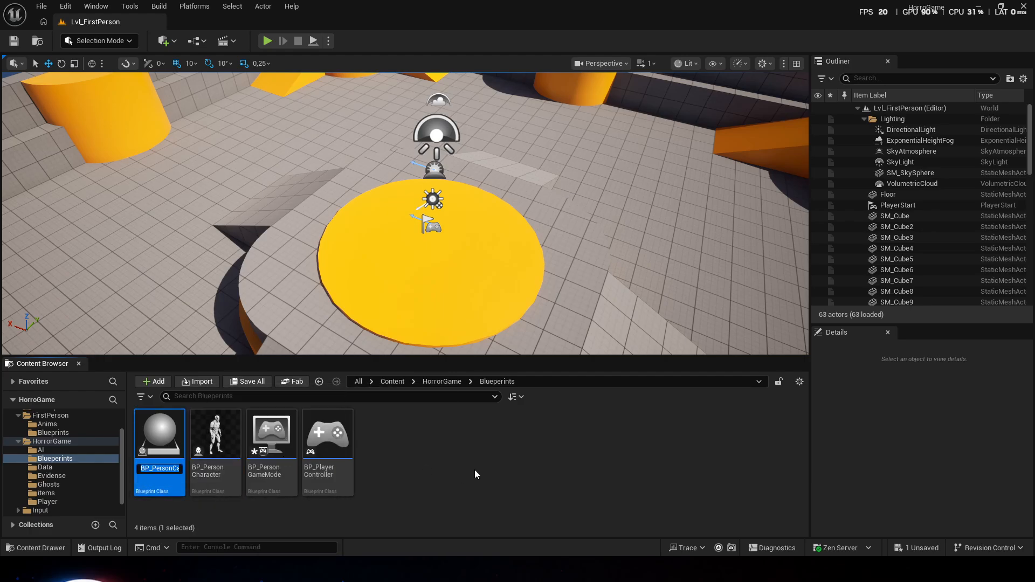
{"action": "key", "text": "BackSpace"}
{"action": "key", "text": "Left"}
{"action": "key", "text": "Left"}
{"action": "key", "text": "Left"}
{"action": "key", "text": "Left"}
{"action": "key", "text": "Left"}
{"action": "key", "text": "Left"}
{"action": "key", "text": "Left"}
{"action": "key", "text": "Left"}
{"action": "key", "text": "Left"}
{"action": "key", "text": "Left"}
{"action": "key", "text": "Left"}
{"action": "key", "text": "Left"}
{"action": "key", "text": "Left"}
{"action": "key", "text": "Left"}
{"action": "key", "text": "Left"}
{"action": "key", "text": "Return"}
{"action": "left_click", "coordinate": [452, 506]}
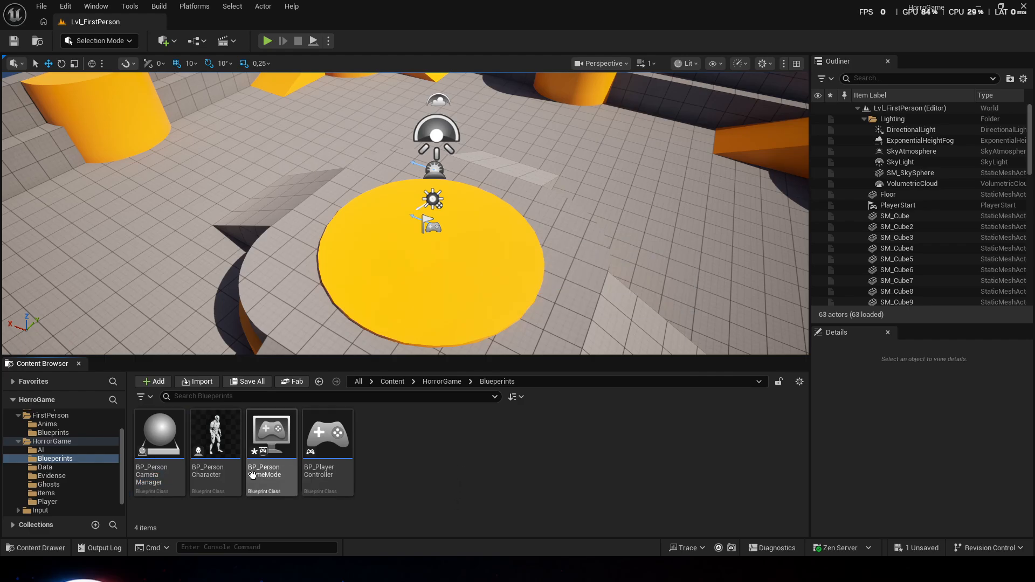
Step: Set the Player Controller Class of BP_PersonGameMode to BP_PlayerController
{"action": "double_click", "coordinate": [285, 446]}
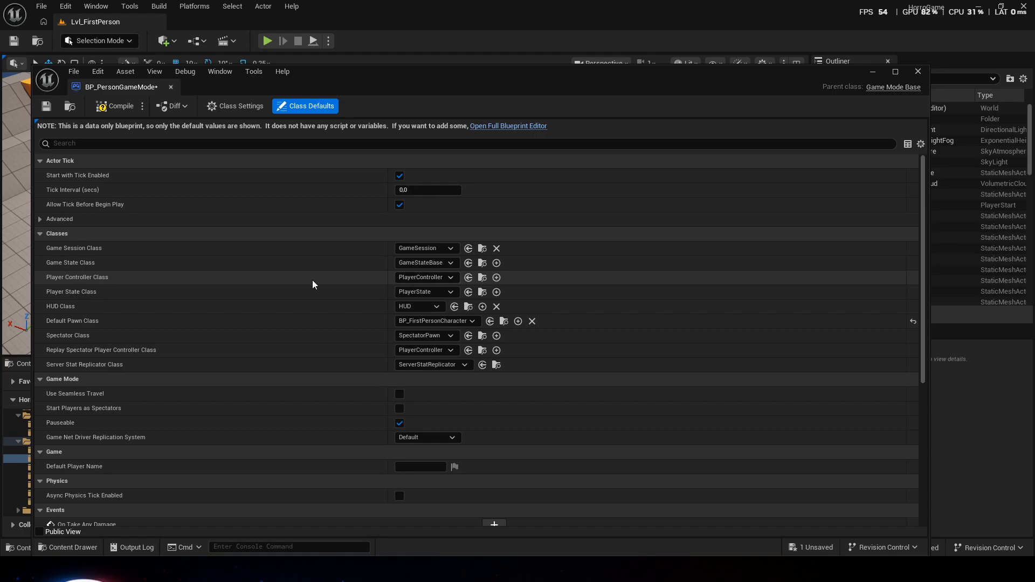
{"action": "left_click", "coordinate": [429, 280]}
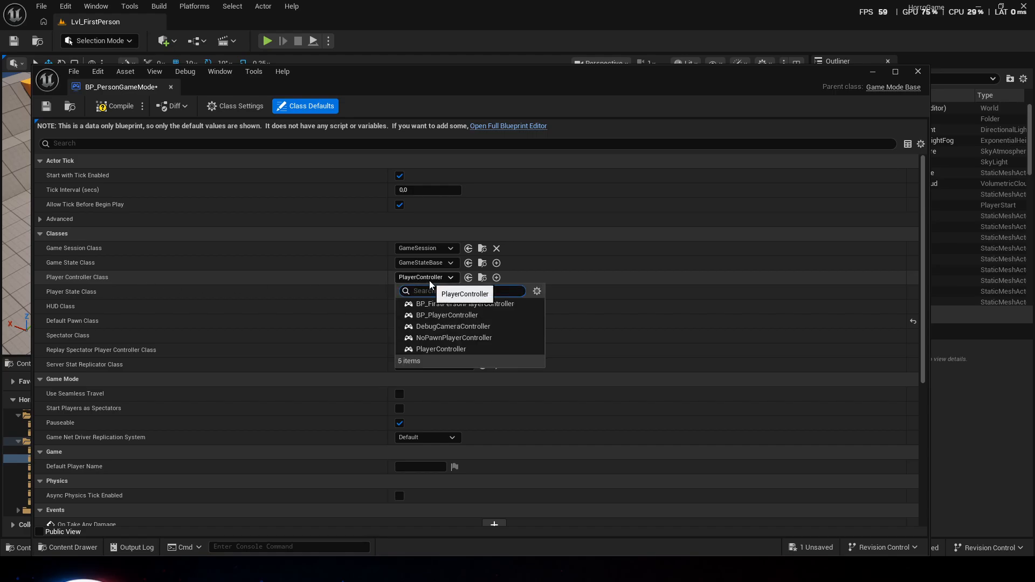
{"action": "left_click", "coordinate": [447, 315]}
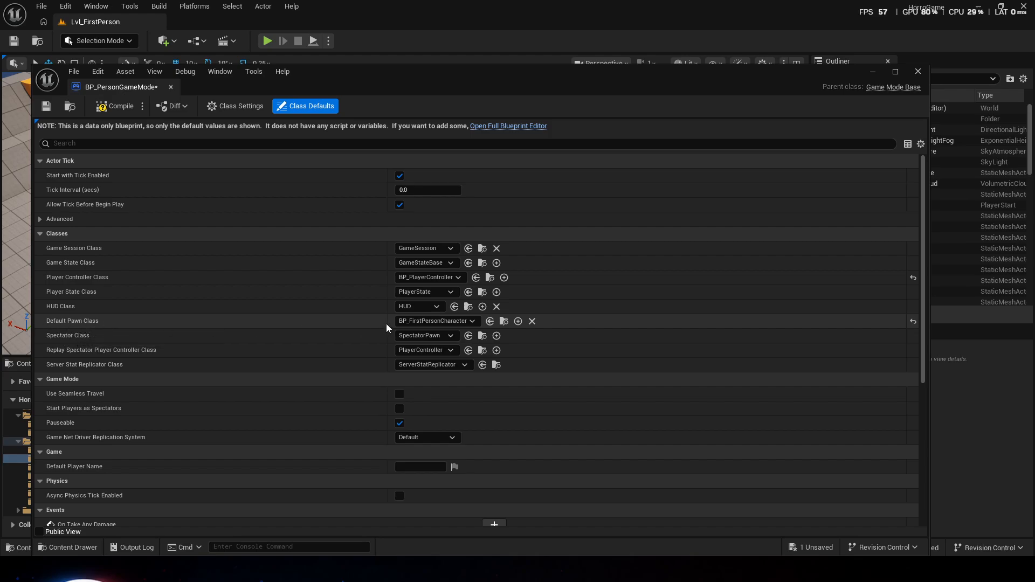
Step: Set the game mode's Default Pawn Class to BP_PersonCharacter, and compile, save and close the blueprint
{"action": "left_click", "coordinate": [426, 323]}
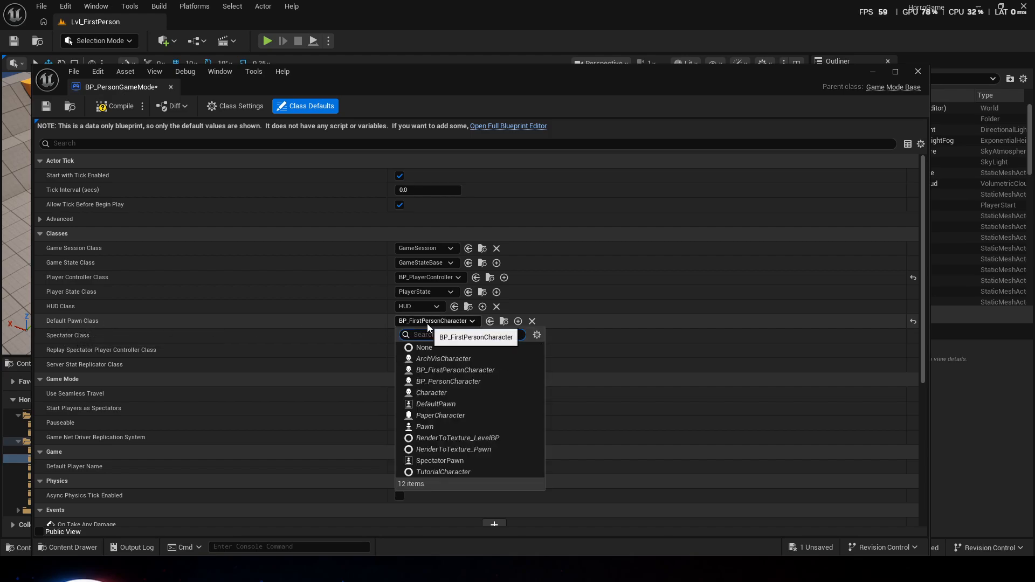
{"action": "left_click", "coordinate": [458, 382]}
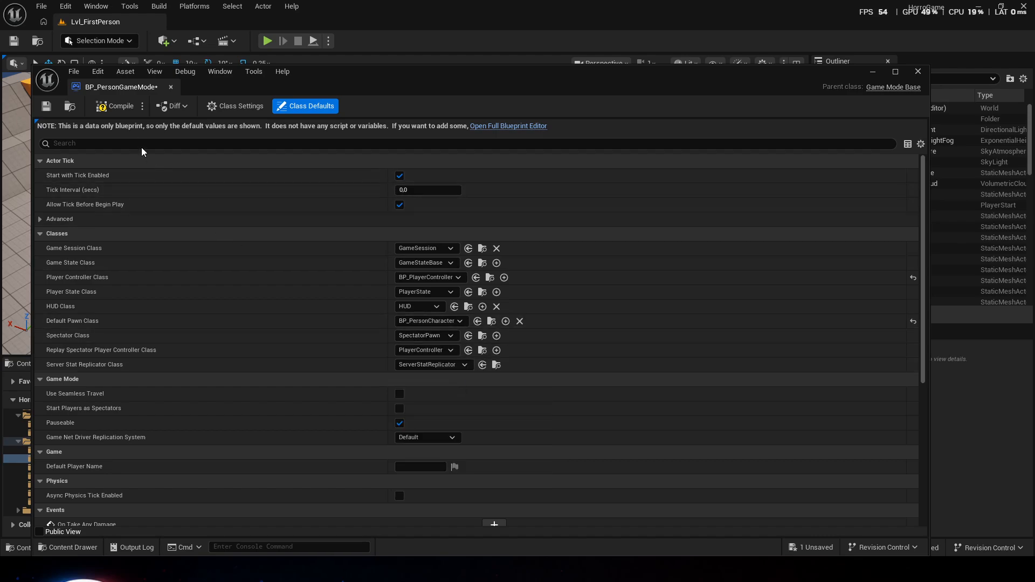
{"action": "left_click", "coordinate": [114, 106]}
{"action": "left_click", "coordinate": [45, 107]}
{"action": "left_click", "coordinate": [918, 72]}
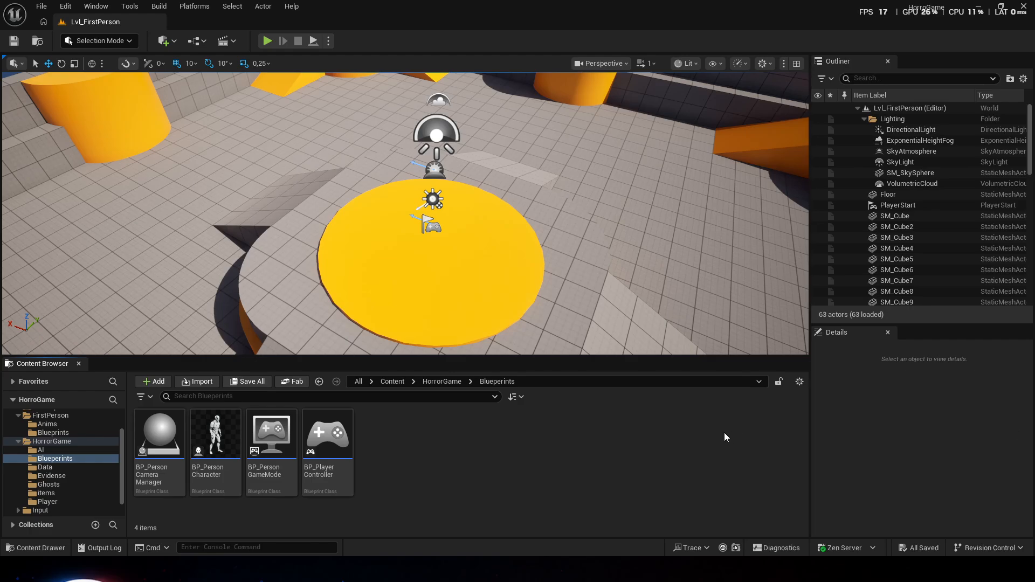
Step: Test-play the level briefly, and set its GameMode Override in the World Settings to BP_PersonGameMode and save the level
{"action": "left_click", "coordinate": [268, 42]}
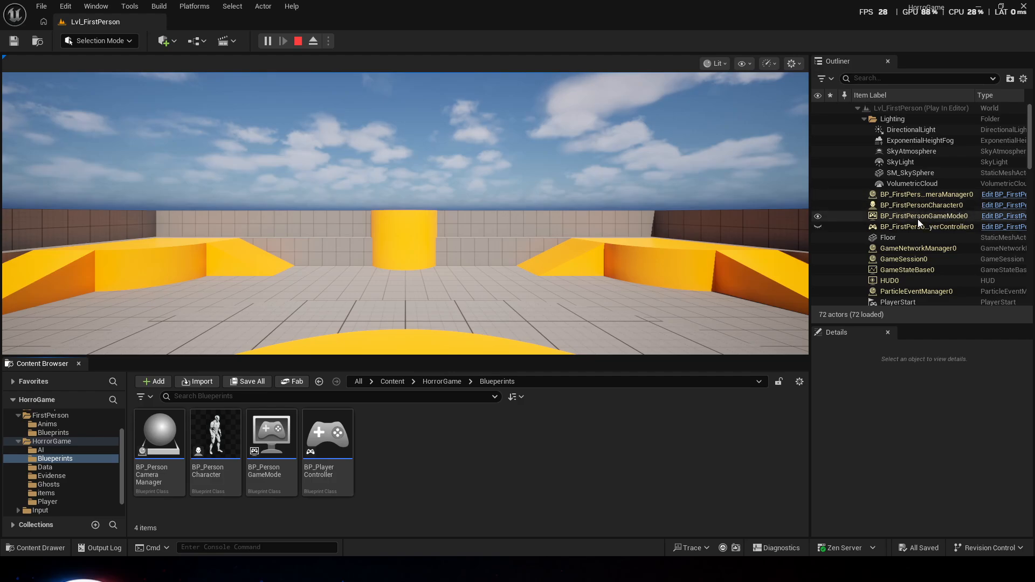
{"action": "left_click", "coordinate": [297, 41]}
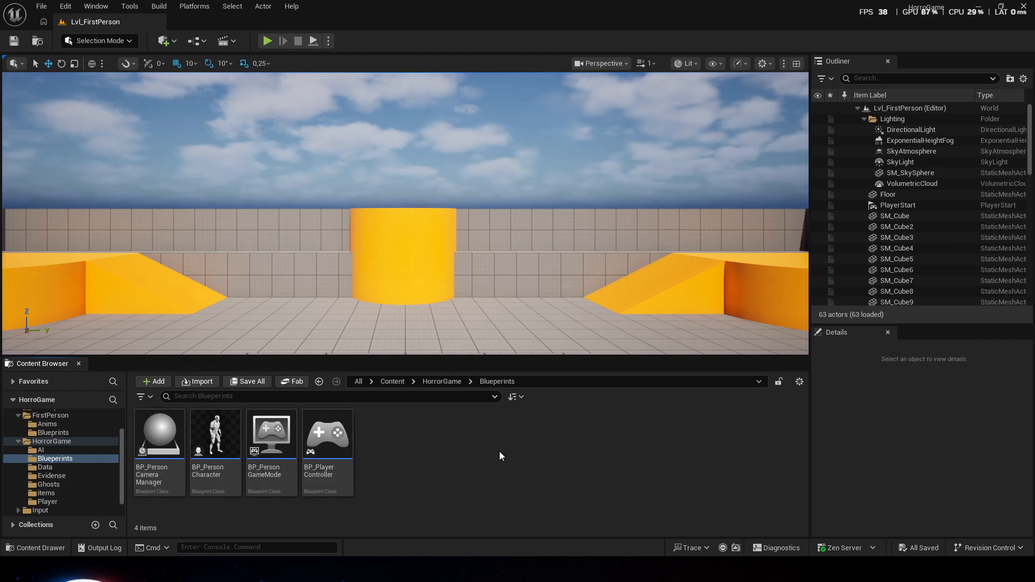
{"action": "left_click", "coordinate": [90, 6]}
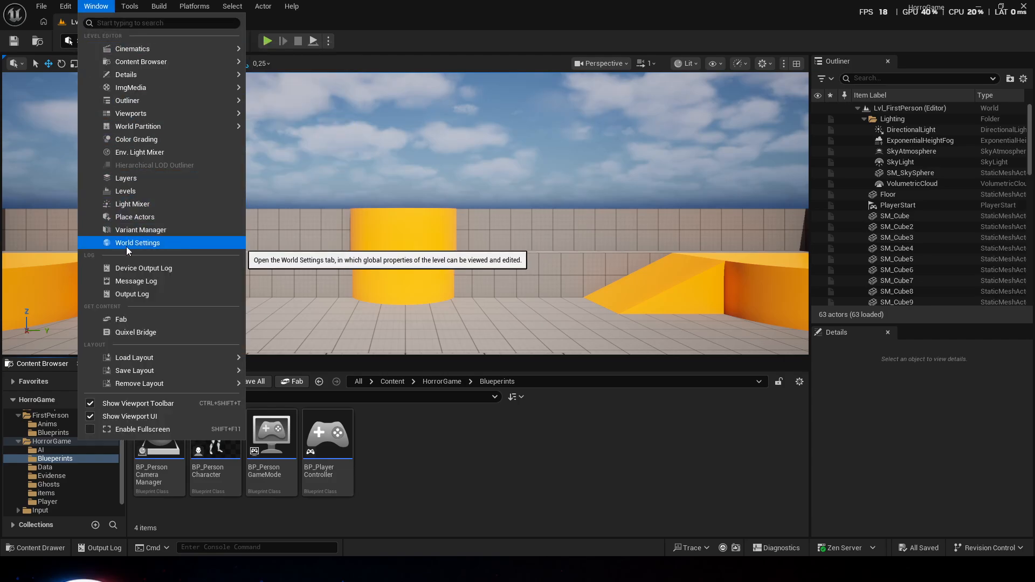
{"action": "left_click", "coordinate": [155, 243]}
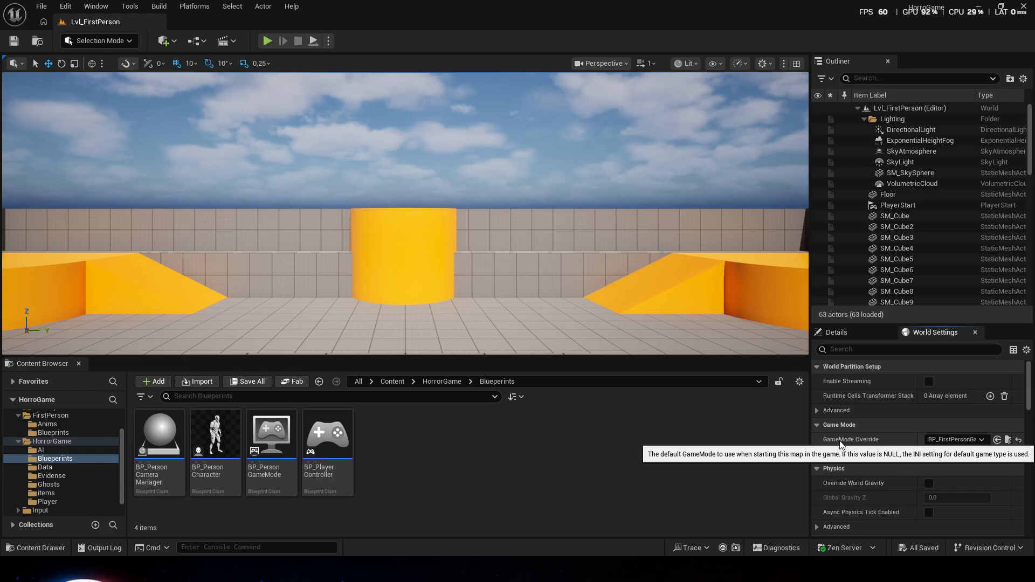
{"action": "left_click", "coordinate": [948, 439]}
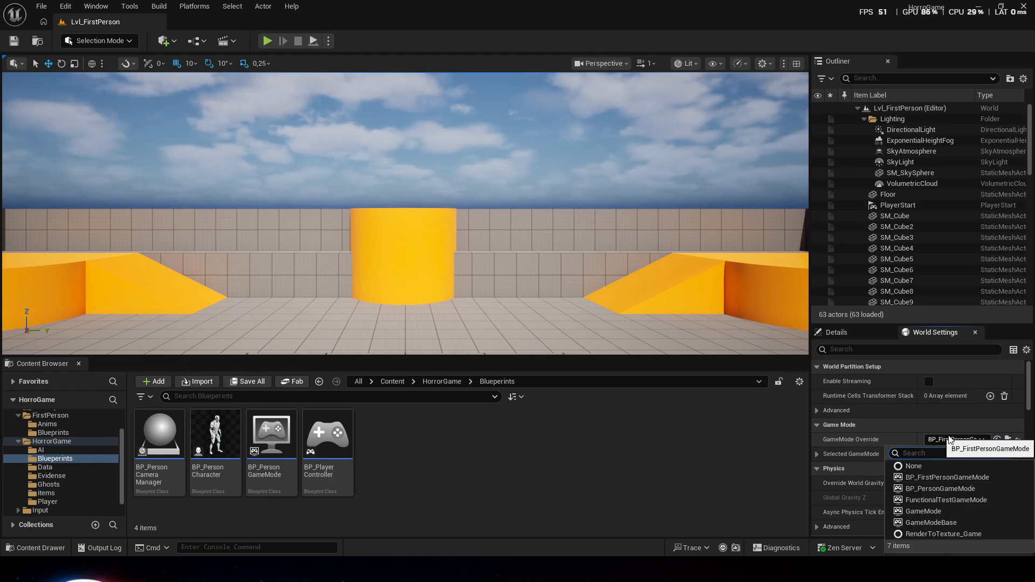
{"action": "left_click", "coordinate": [950, 488]}
{"action": "key", "text": "ctrl+s"}
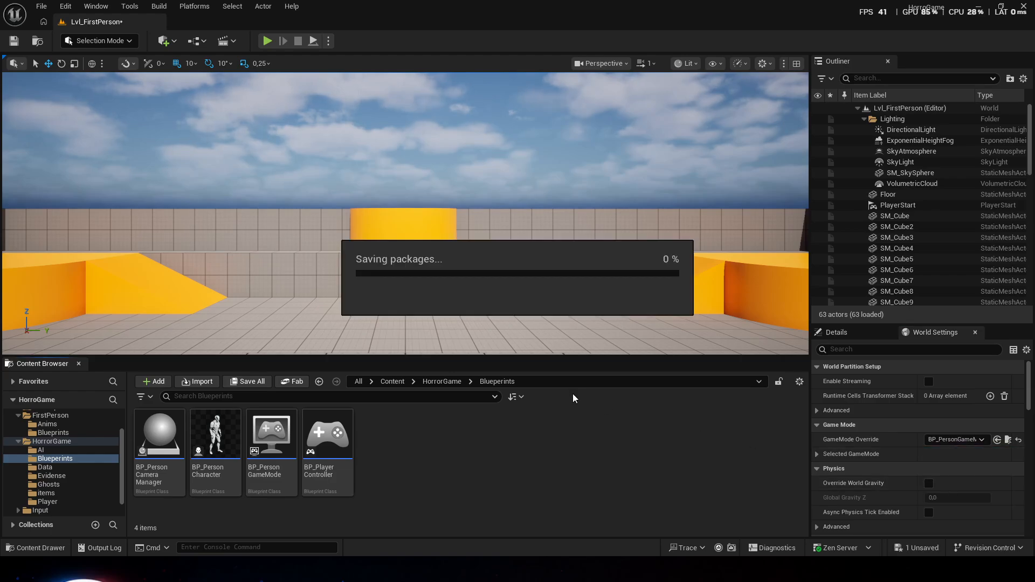
Step: Run the level to check which camera manager, character, game mode and controller blueprints it spawns, and stop it
{"action": "left_click", "coordinate": [264, 42]}
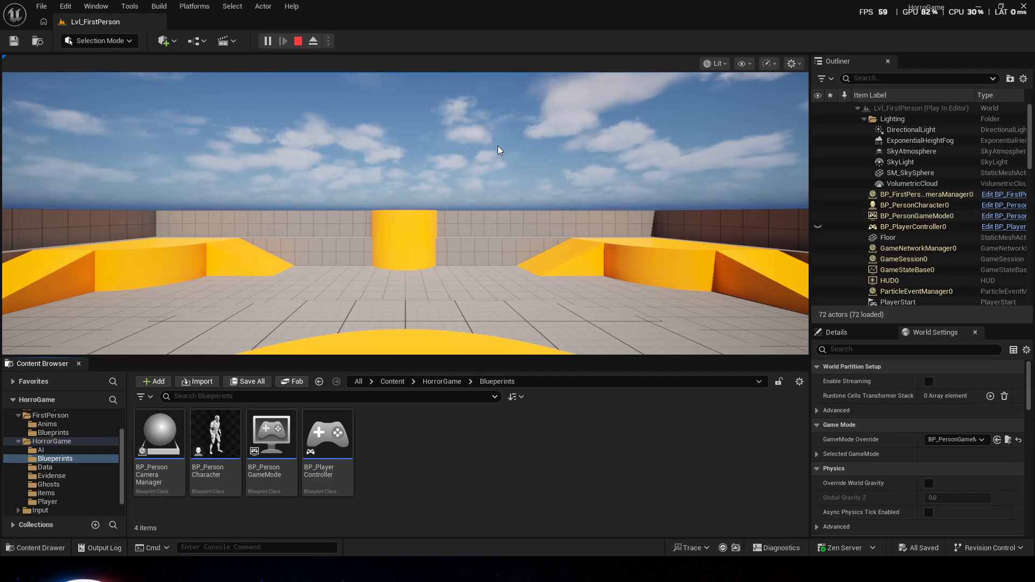
{"action": "left_click", "coordinate": [298, 42]}
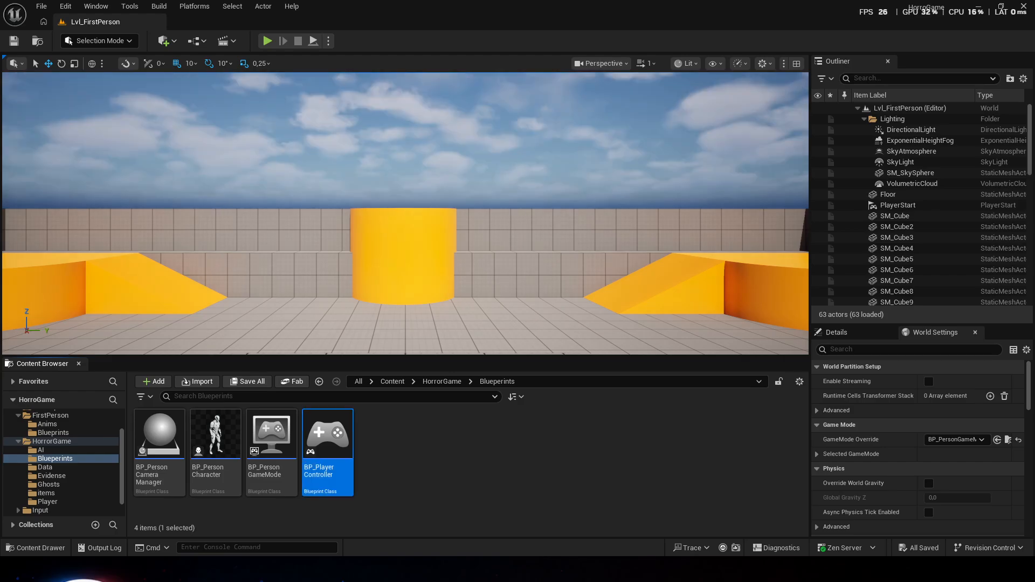
{"action": "left_click", "coordinate": [427, 467]}
Step: Set the Player Camera Manager Class of BP_PlayerController to BP_PersonCameraManager, and compile, save and close the blueprint
{"action": "mouse_move", "coordinate": [306, 484]}
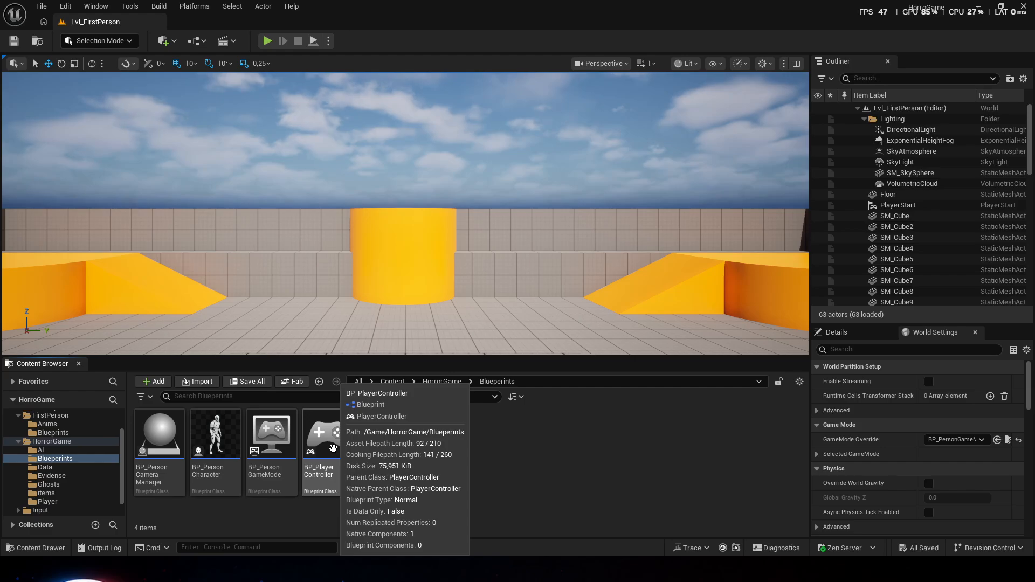
{"action": "double_click", "coordinate": [333, 449]}
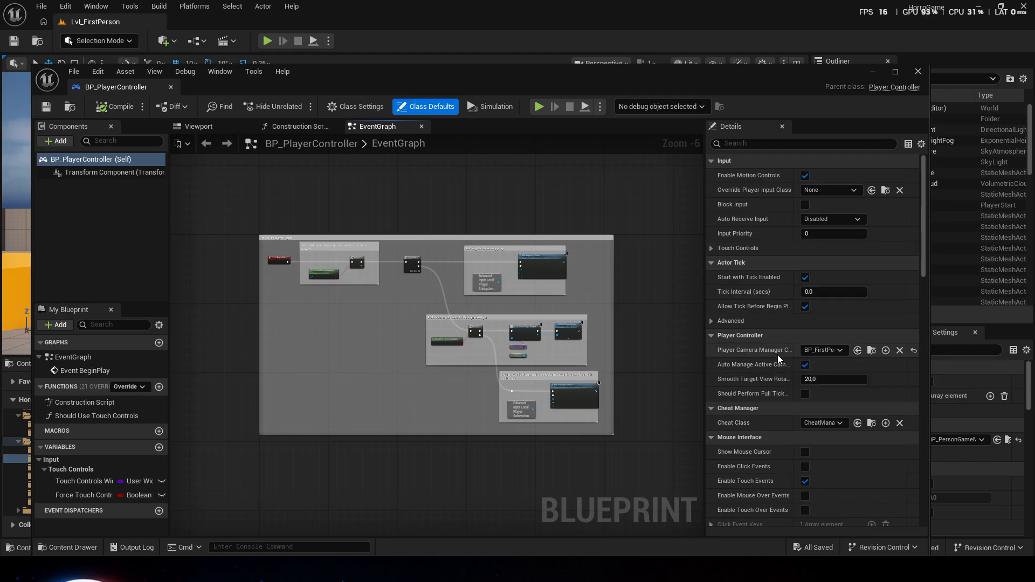
{"action": "left_click", "coordinate": [836, 351]}
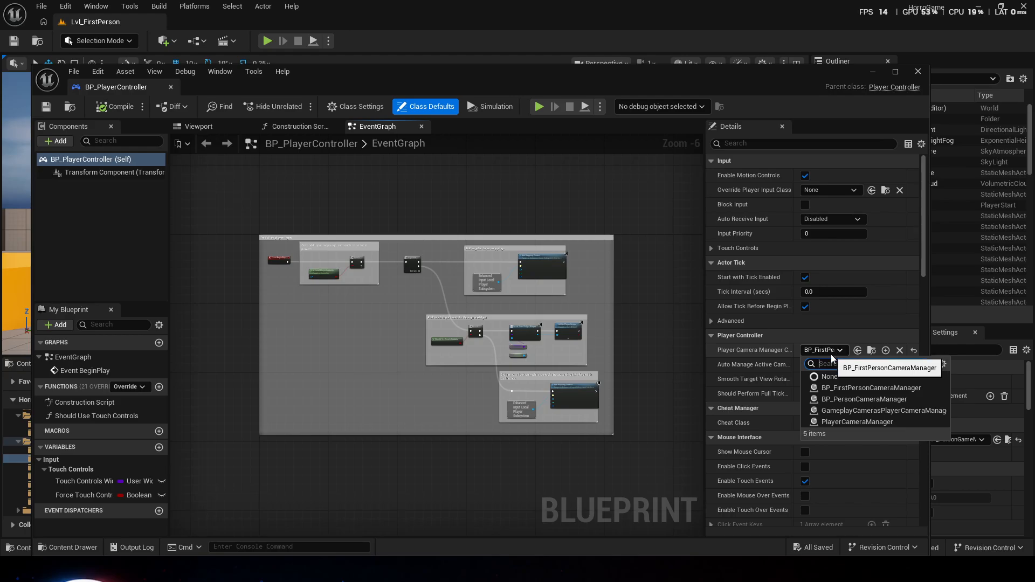
{"action": "left_click", "coordinate": [857, 399]}
{"action": "left_click", "coordinate": [112, 107]}
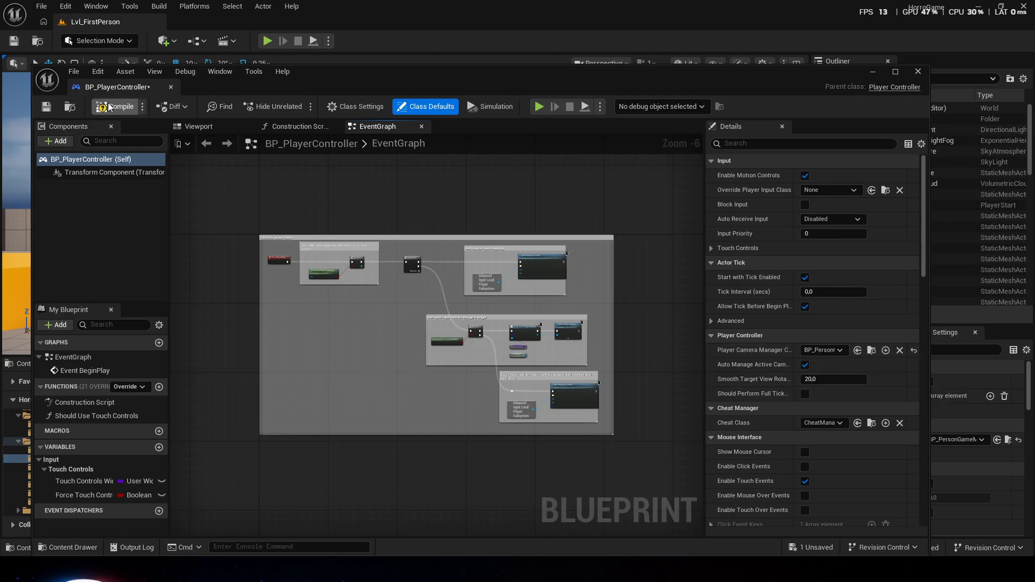
{"action": "left_click", "coordinate": [47, 106]}
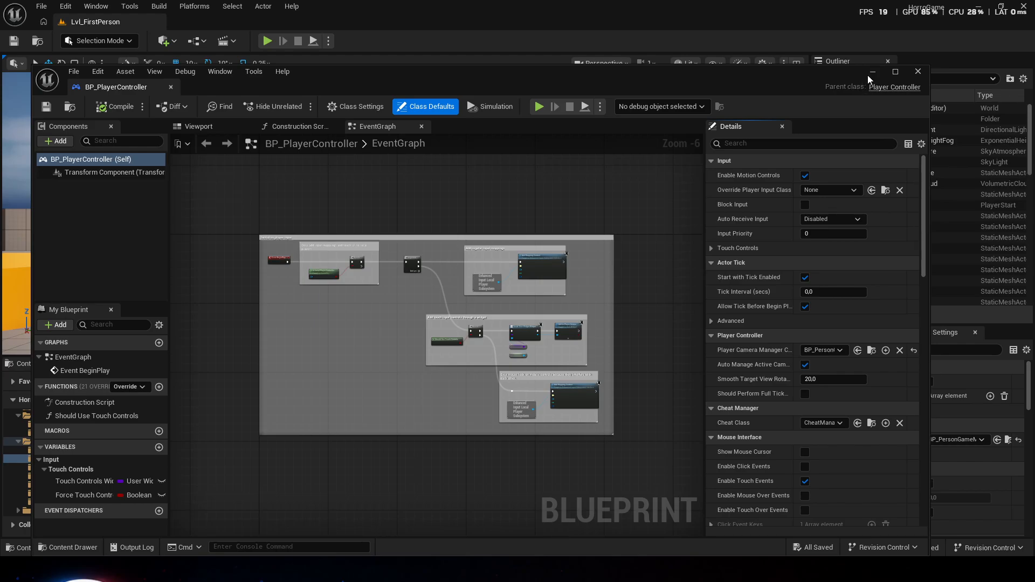
{"action": "left_click", "coordinate": [917, 71]}
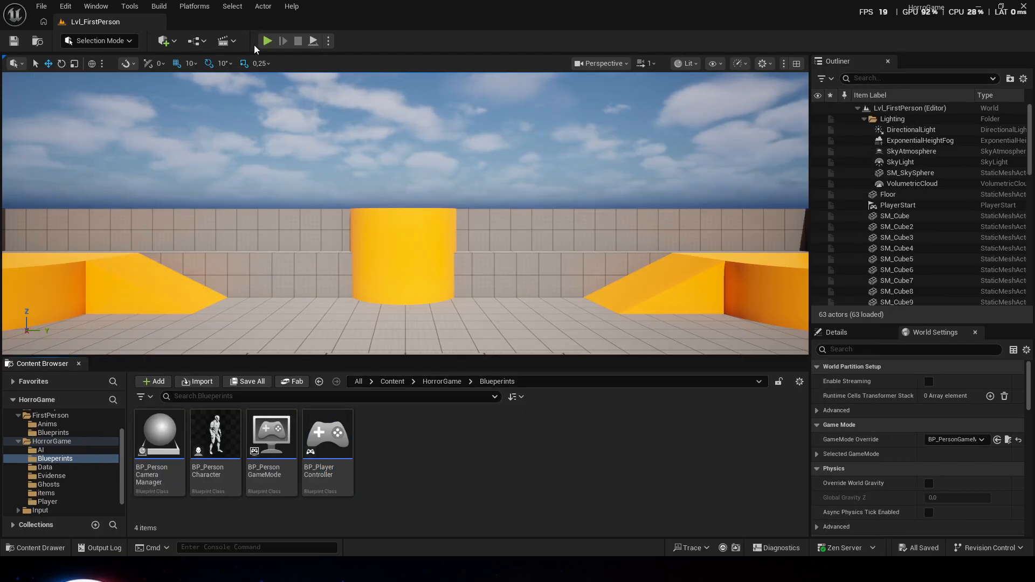
Step: Play the level, check the spawned blueprints in the Outliner, walk the character around the map and end the session
{"action": "left_click", "coordinate": [268, 42]}
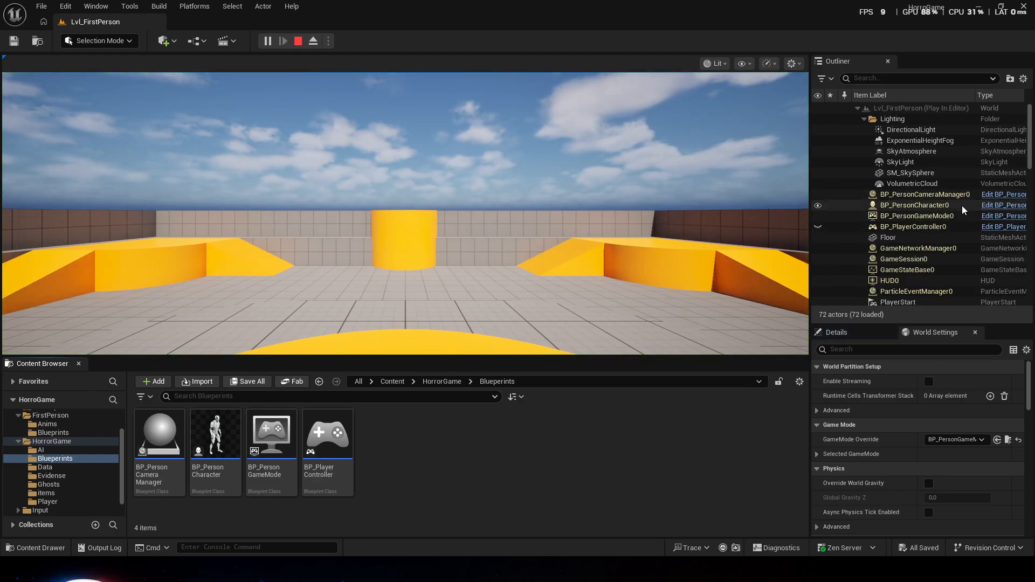
{"action": "left_click", "coordinate": [695, 242]}
{"action": "key", "text": "w"}
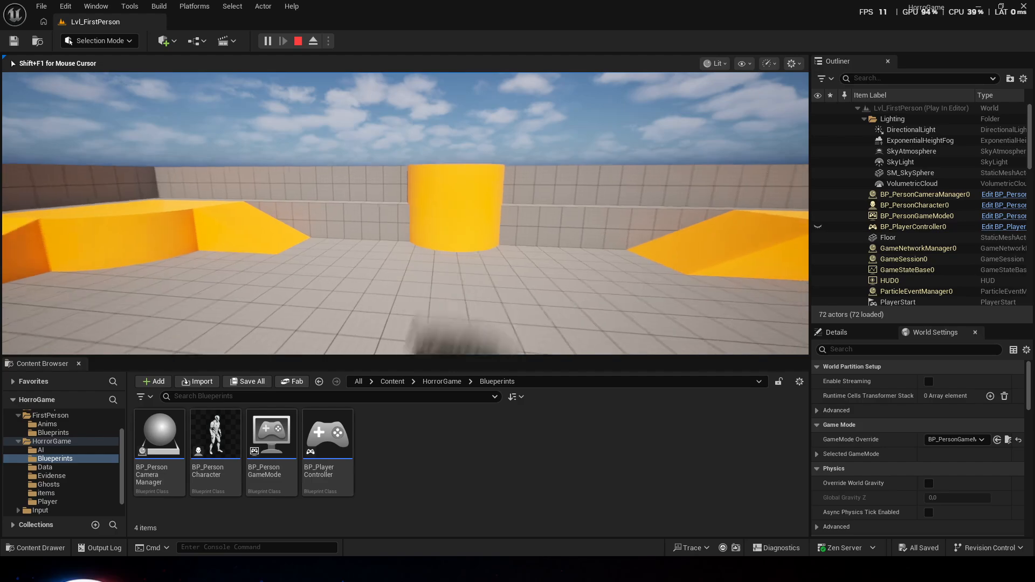
{"action": "key", "text": "w"}
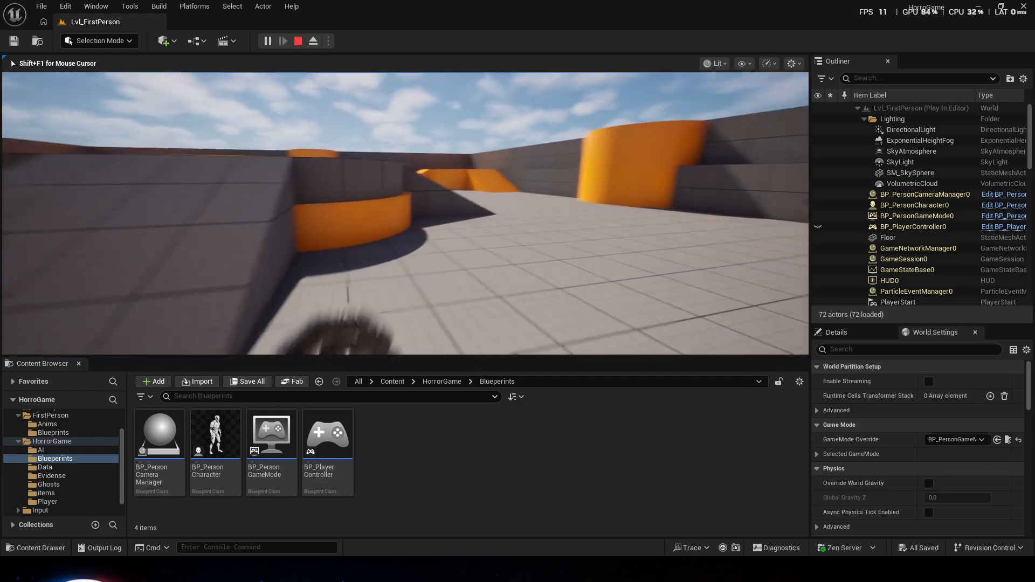
{"action": "key", "text": "w"}
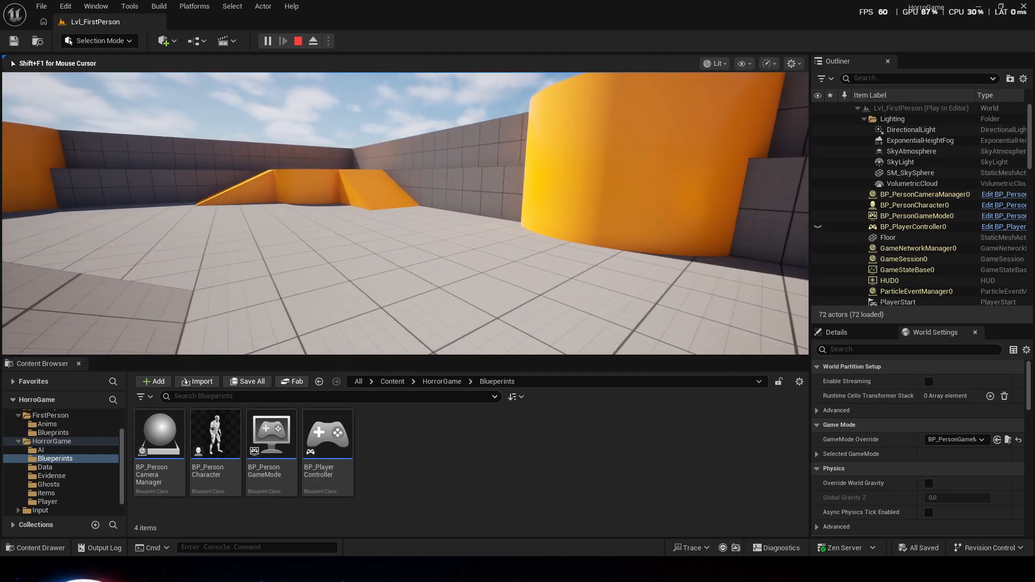
{"action": "key", "text": "w"}
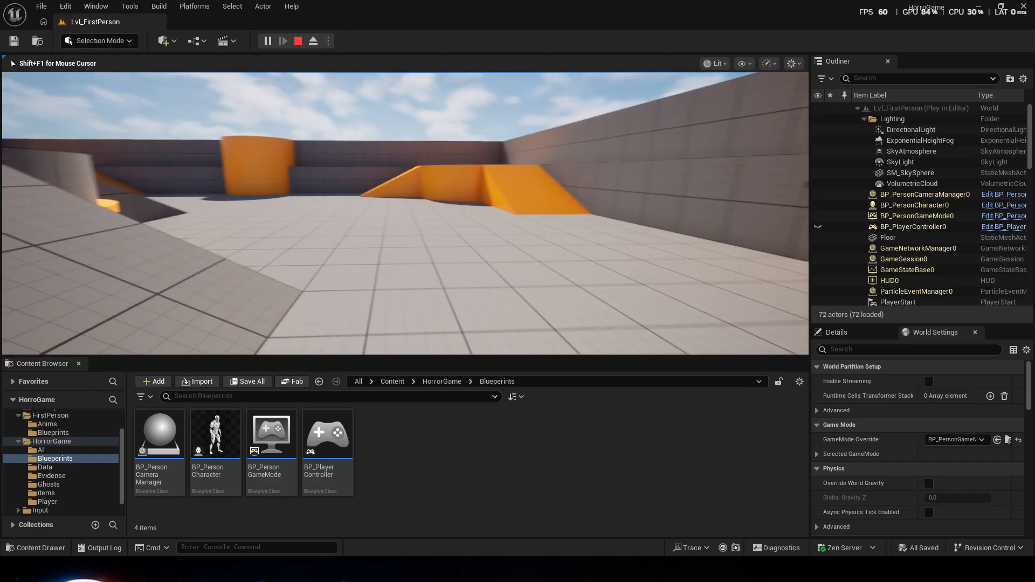
{"action": "key", "text": "w"}
{"action": "key", "text": "Escape"}
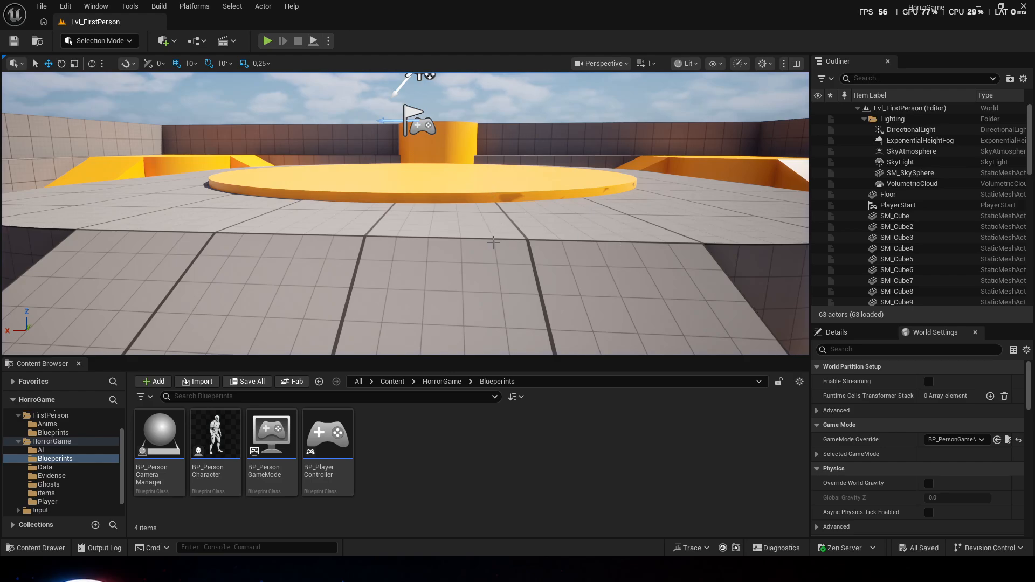
{"action": "left_click", "coordinate": [513, 455]}
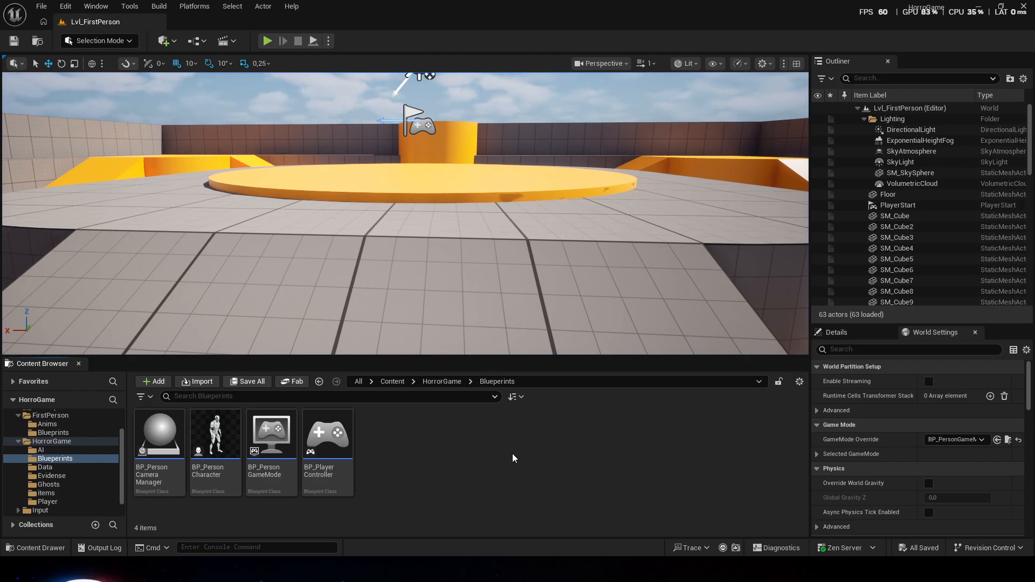